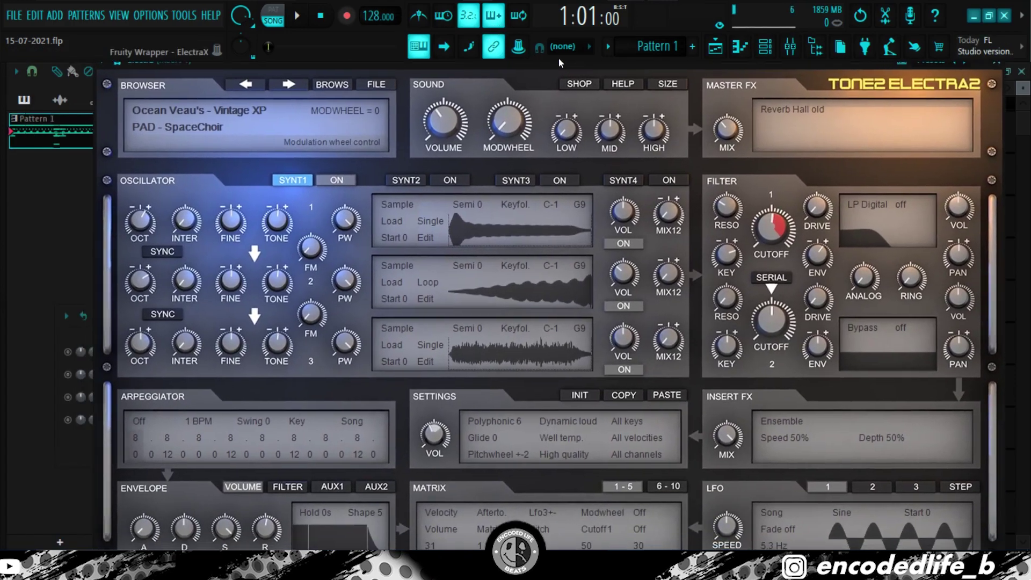
Examine the synth settings of the first Electra channel, close them, and open that channel's notes in the piano roll.
{"action": "left_click_drag", "start_coordinate": [560, 59], "coordinate": [588, 10]}
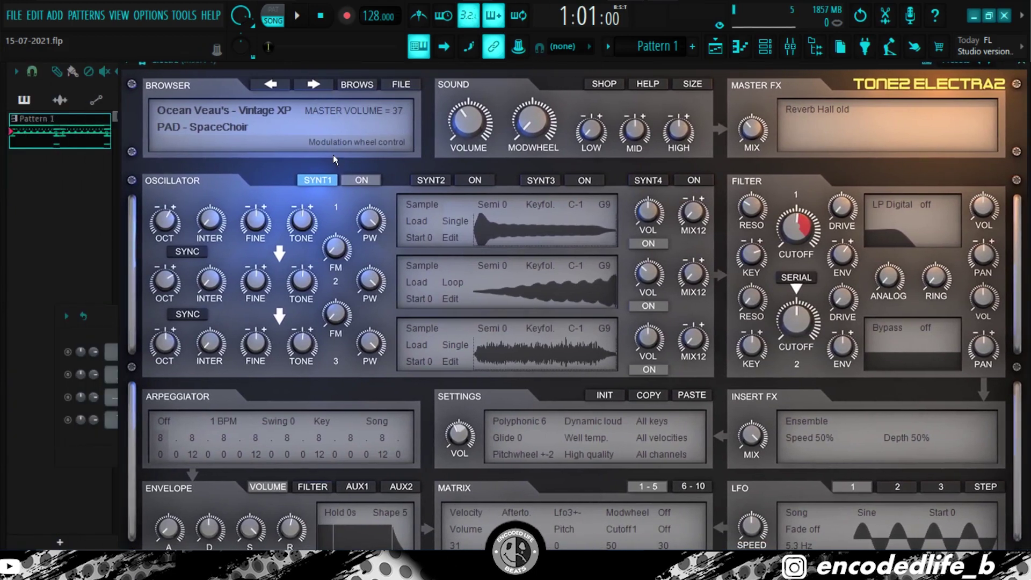
{"action": "left_click_drag", "start_coordinate": [220, 63], "coordinate": [156, 30]}
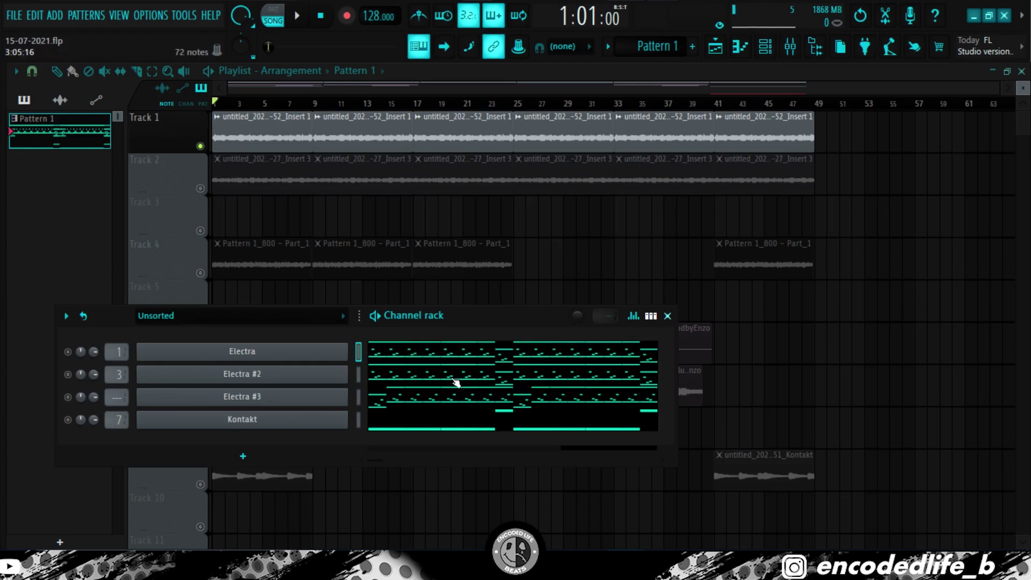
{"action": "left_click", "coordinate": [458, 360]}
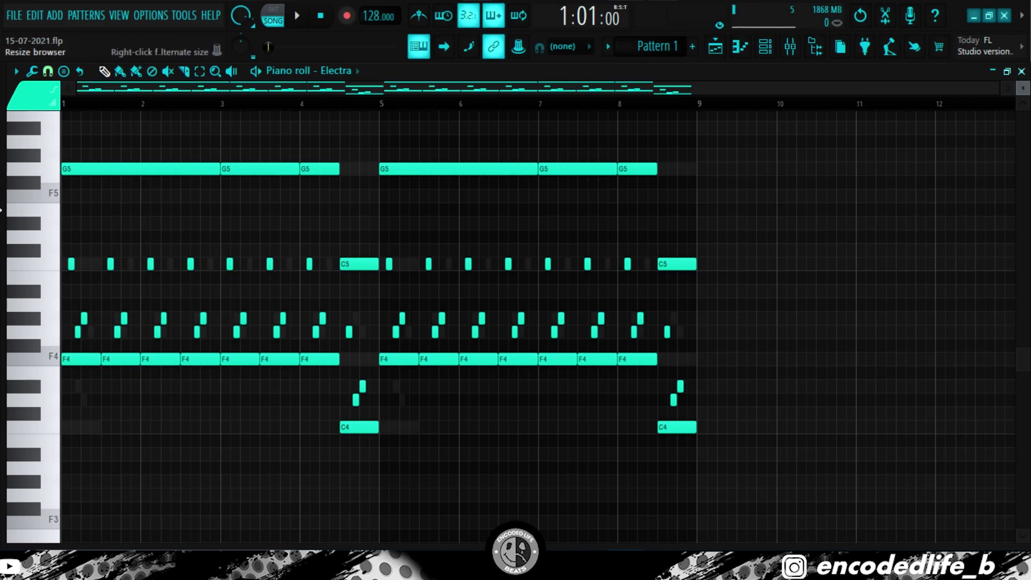
{"action": "left_click", "coordinate": [861, 115]}
{"action": "right_click", "coordinate": [860, 107]}
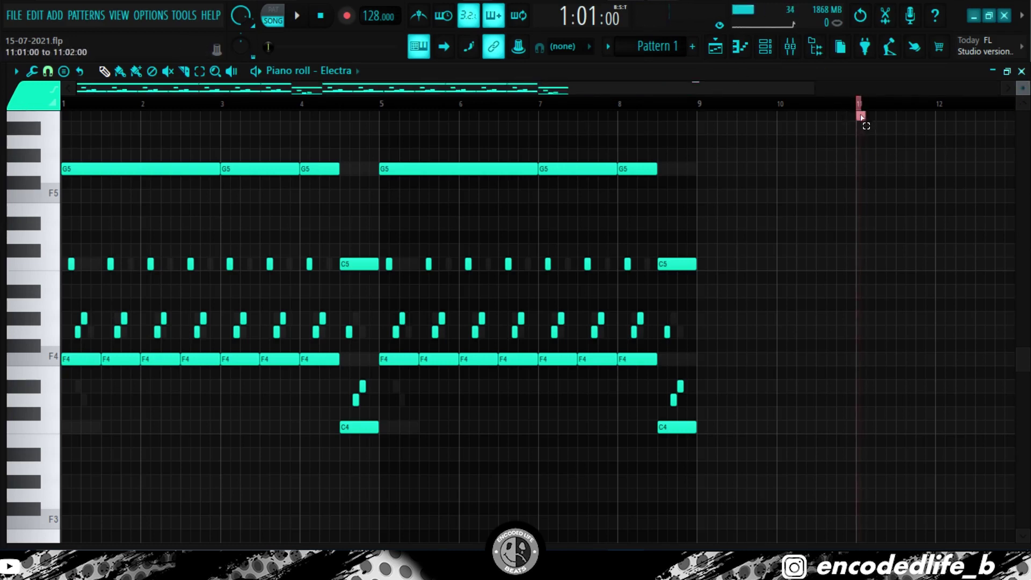
{"action": "right_click", "coordinate": [861, 116]}
{"action": "left_click", "coordinate": [184, 15]}
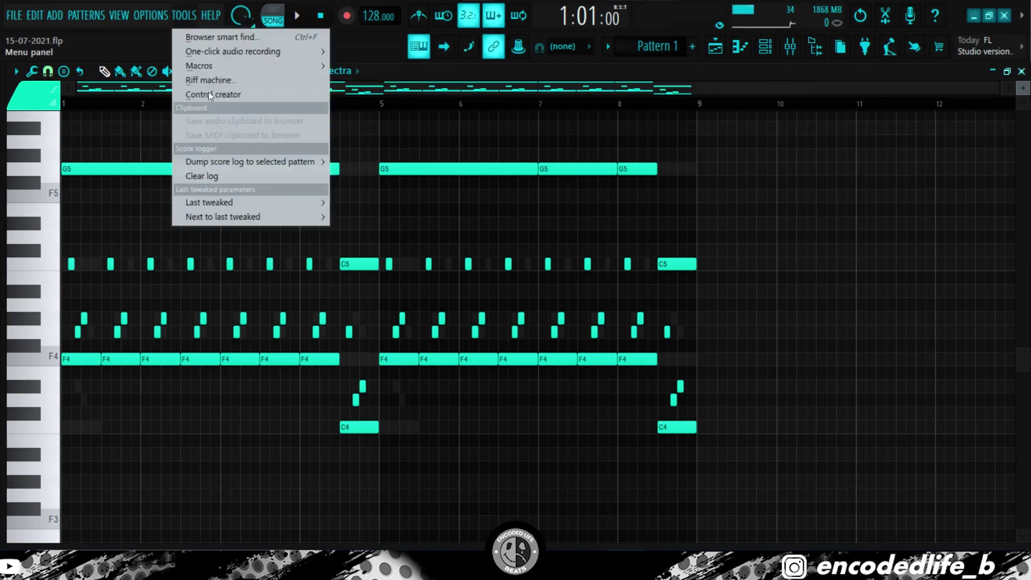
{"action": "mouse_move", "coordinate": [208, 69]}
{"action": "left_click", "coordinate": [430, 176]}
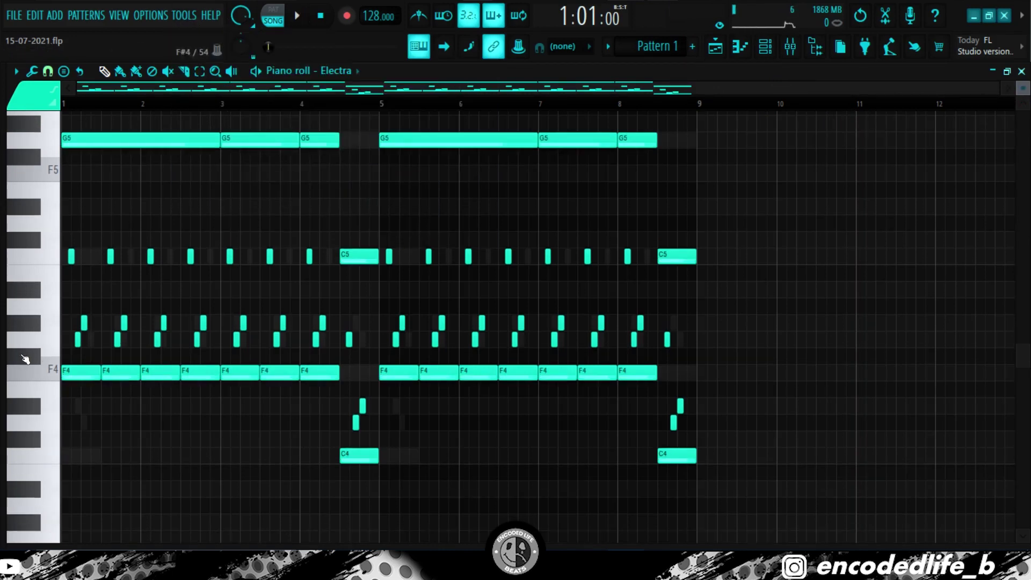
Try the 1/3 beat snap in the piano roll and settle on 1/6 beat.
{"action": "scroll", "coordinate": [124, 320], "scroll_direction": "up", "scroll_amount": 5}
{"action": "left_click_drag", "start_coordinate": [207, 89], "coordinate": [59, 105]}
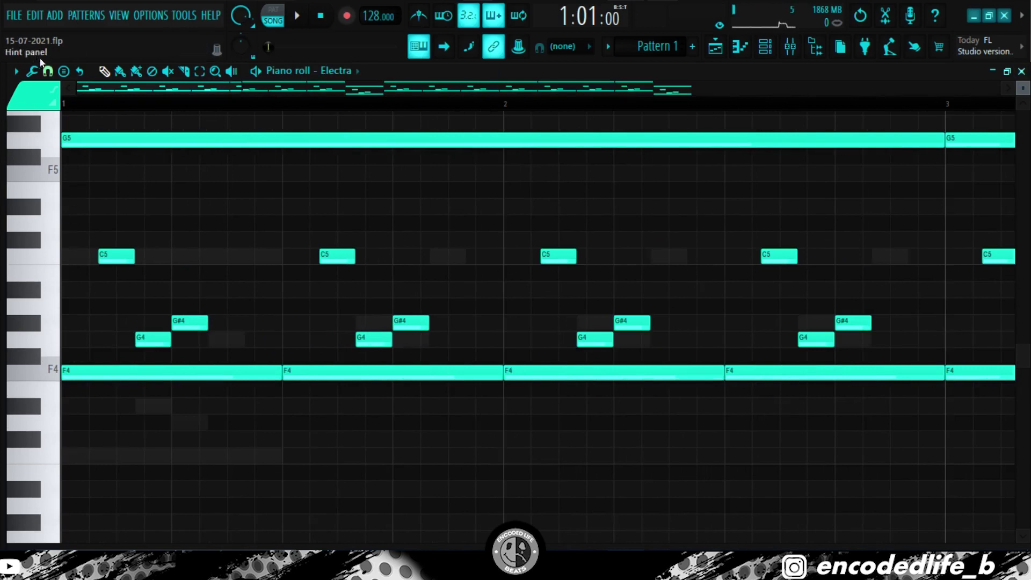
{"action": "left_click", "coordinate": [48, 71]}
{"action": "left_click", "coordinate": [65, 258]}
{"action": "left_click", "coordinate": [48, 71]}
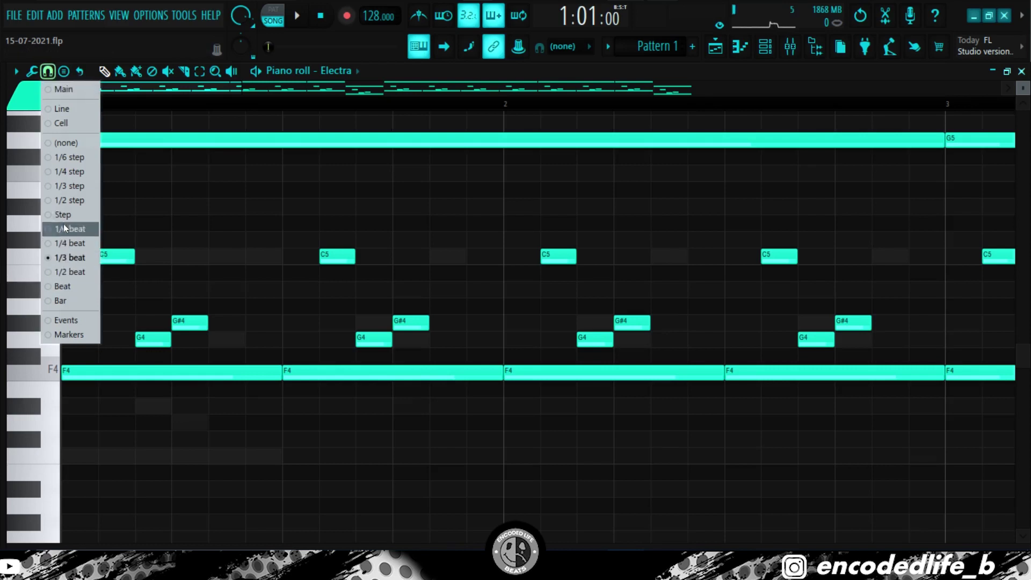
{"action": "left_click", "coordinate": [63, 228]}
{"action": "left_click", "coordinate": [47, 70]}
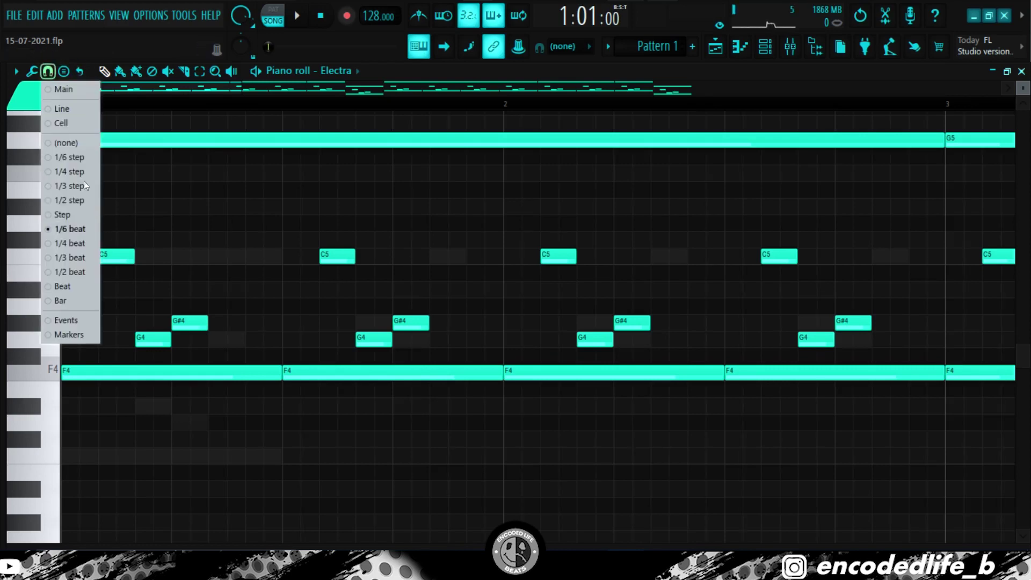
{"action": "left_click", "coordinate": [56, 232]}
Play back the full eight-bar Electra melody and stop playback.
{"action": "scroll", "coordinate": [152, 281], "scroll_direction": "down", "scroll_amount": 5}
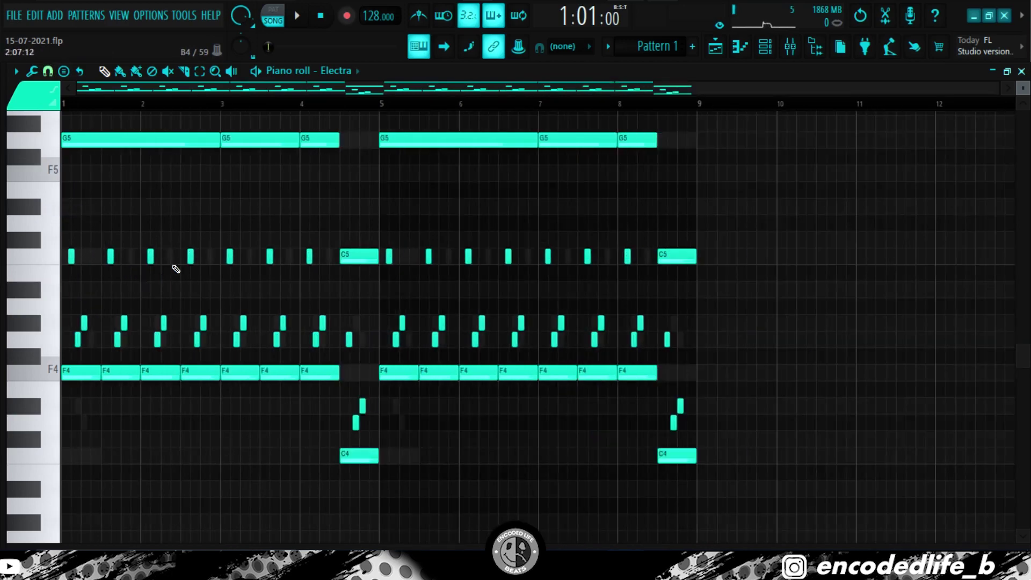
{"action": "key", "text": "space"}
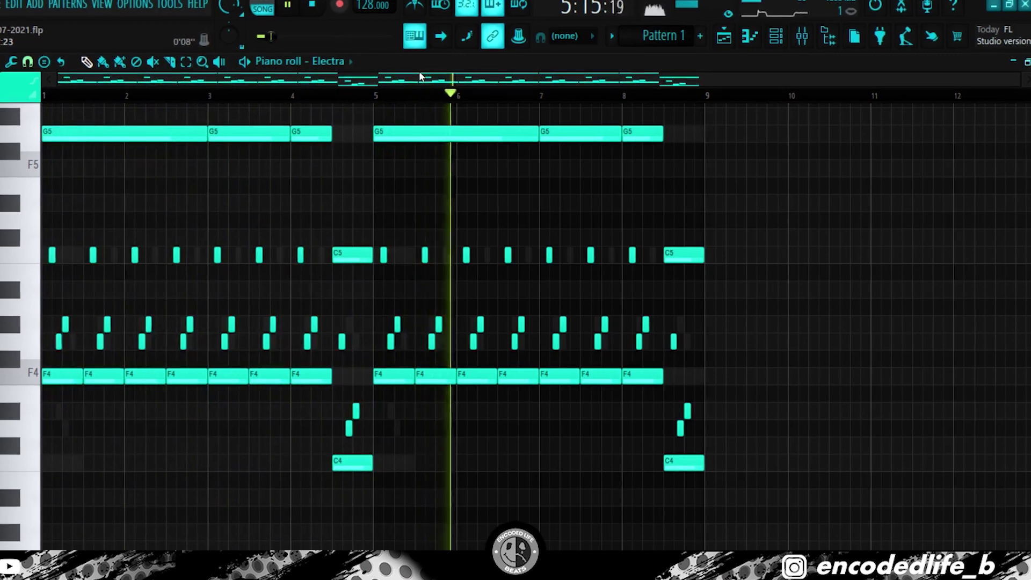
{"action": "scroll", "coordinate": [587, 150], "scroll_direction": "up", "scroll_amount": 3}
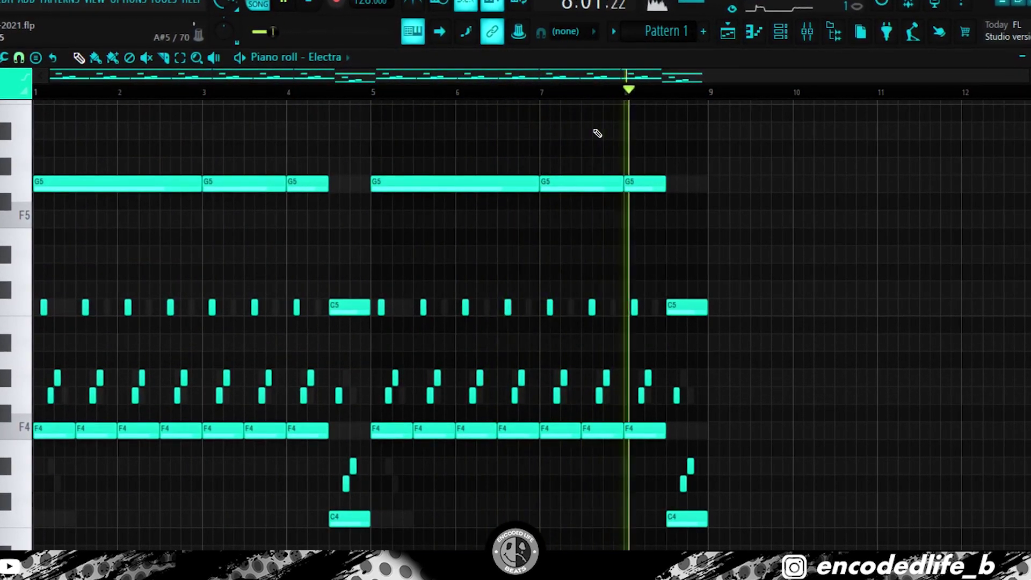
{"action": "key", "text": "space"}
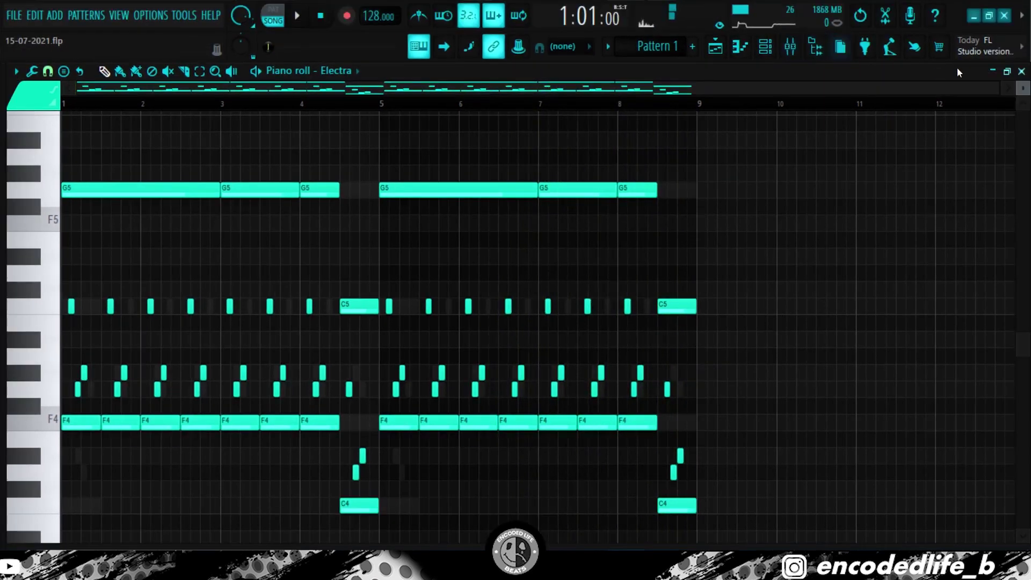
Reopen the first Electra channel's piano roll from the channel rack and select the 1/6 beat snap again.
{"action": "left_click", "coordinate": [1025, 72]}
{"action": "left_click", "coordinate": [498, 356]}
{"action": "scroll", "coordinate": [379, 328], "scroll_direction": "down", "scroll_amount": 2}
{"action": "scroll", "coordinate": [371, 326], "scroll_direction": "up", "scroll_amount": 3}
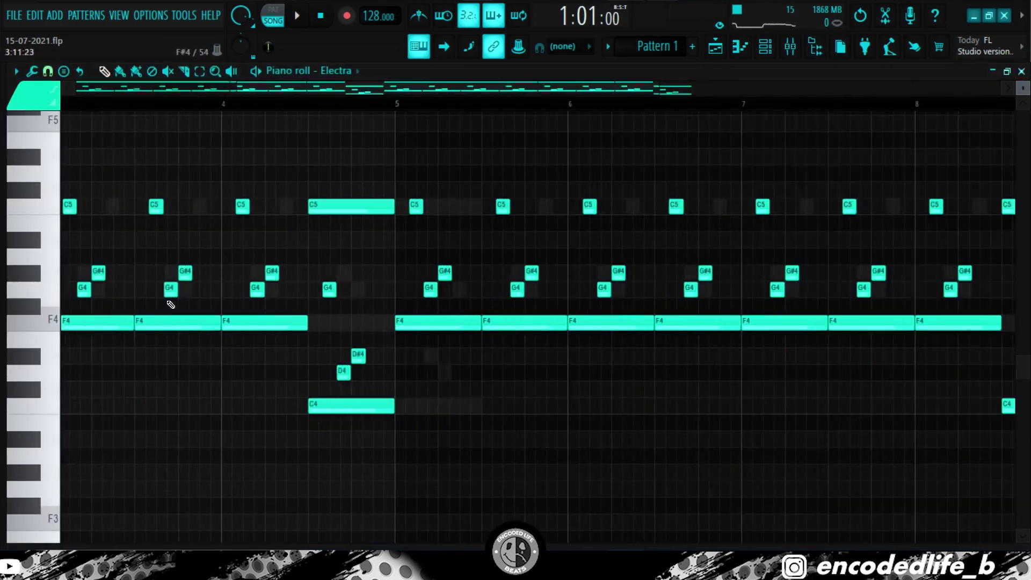
{"action": "scroll", "coordinate": [221, 183], "scroll_direction": "up", "scroll_amount": 3}
{"action": "left_click_drag", "start_coordinate": [324, 93], "coordinate": [60, 284]}
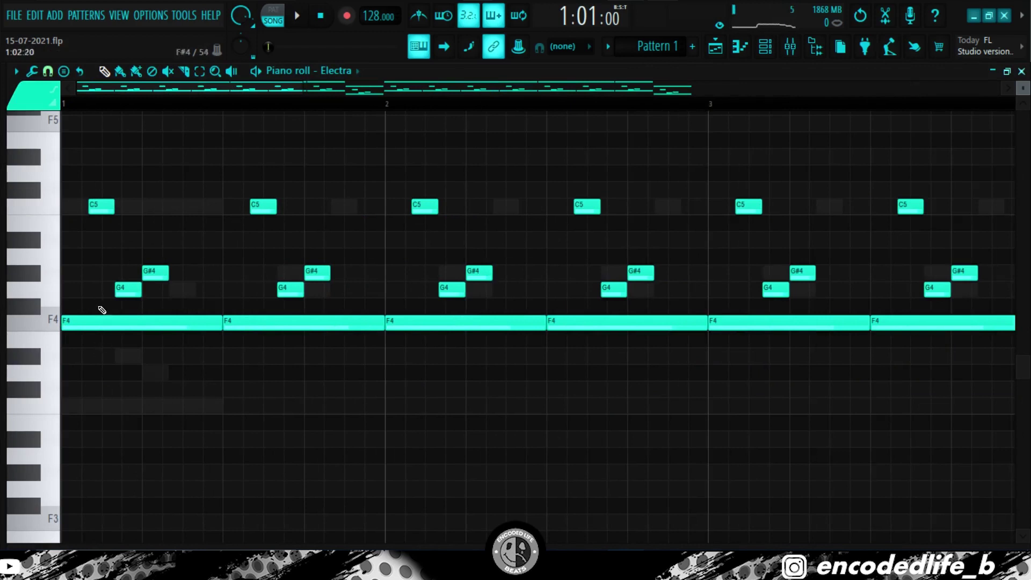
{"action": "scroll", "coordinate": [122, 343], "scroll_direction": "up", "scroll_amount": 3}
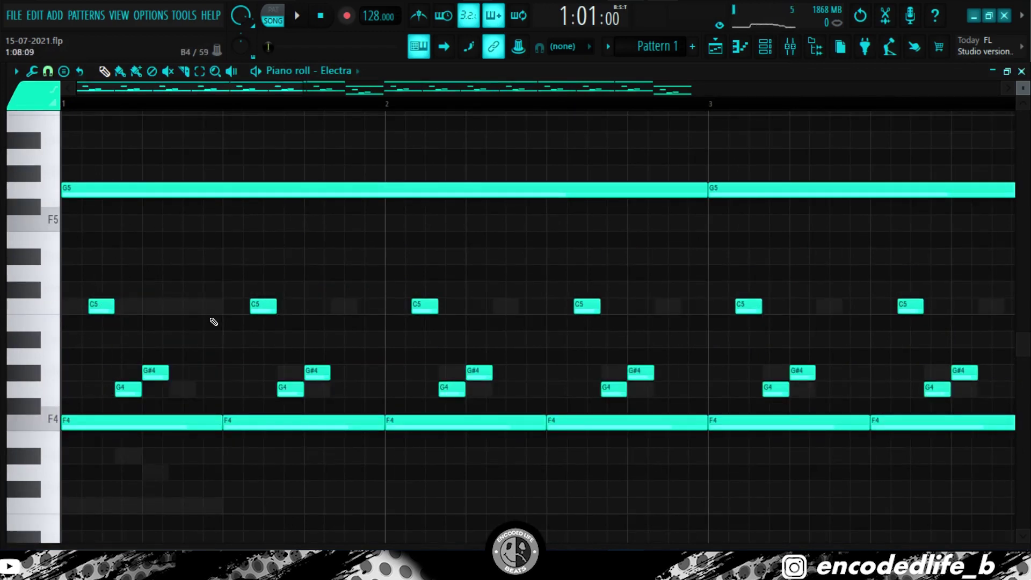
{"action": "left_click", "coordinate": [47, 71]}
{"action": "left_click", "coordinate": [54, 224]}
Examine the note change to C4, D4 and D#4 at the end of bar 4 and the repeat from bar 5.
{"action": "scroll", "coordinate": [194, 329], "scroll_direction": "down", "scroll_amount": 7}
{"action": "scroll", "coordinate": [723, 371], "scroll_direction": "down", "scroll_amount": 4}
{"action": "scroll", "coordinate": [595, 386], "scroll_direction": "up", "scroll_amount": 5}
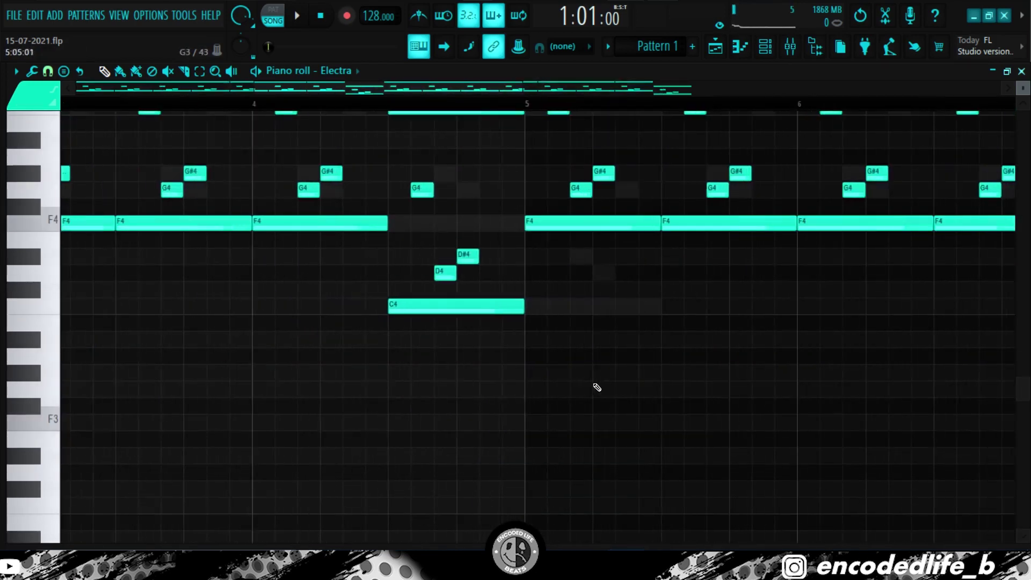
{"action": "scroll", "coordinate": [462, 366], "scroll_direction": "up", "scroll_amount": 6}
{"action": "scroll", "coordinate": [456, 372], "scroll_direction": "down", "scroll_amount": 5}
{"action": "scroll", "coordinate": [434, 366], "scroll_direction": "up", "scroll_amount": 2}
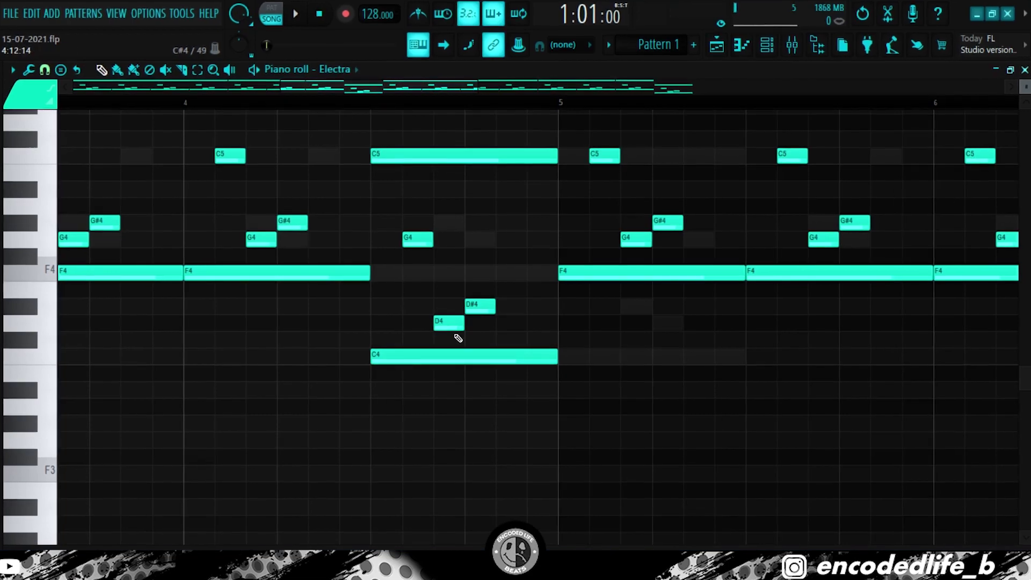
{"action": "scroll", "coordinate": [503, 305], "scroll_direction": "down", "scroll_amount": 5}
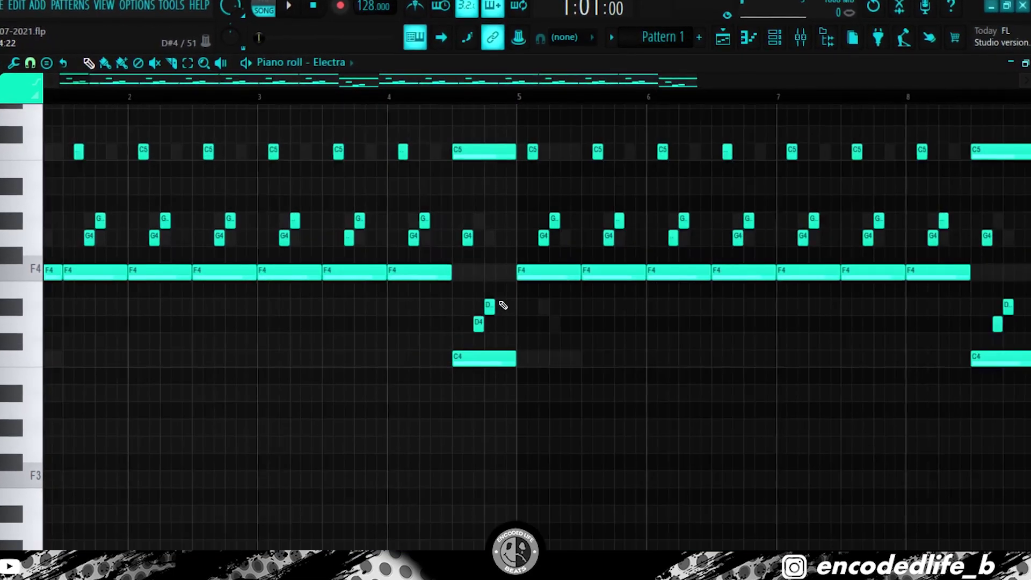
{"action": "scroll", "coordinate": [552, 329], "scroll_direction": "up", "scroll_amount": 3}
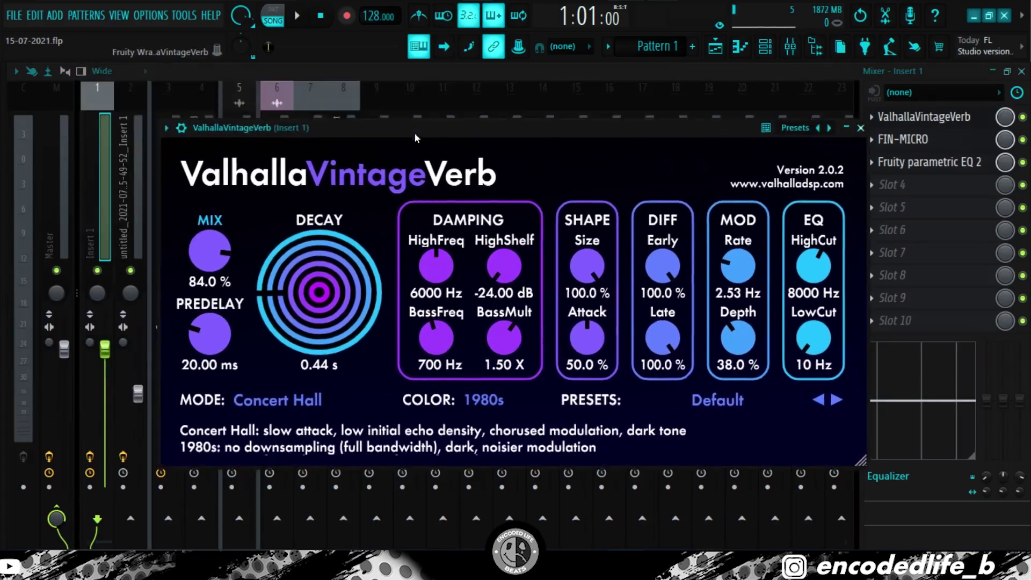
Review the ValhallaVintageVerb, FIN-MICRO and Fruity parametric EQ 2 effects on mixer Insert 1 and close the mixer.
{"action": "left_click_drag", "start_coordinate": [415, 133], "coordinate": [368, 63]}
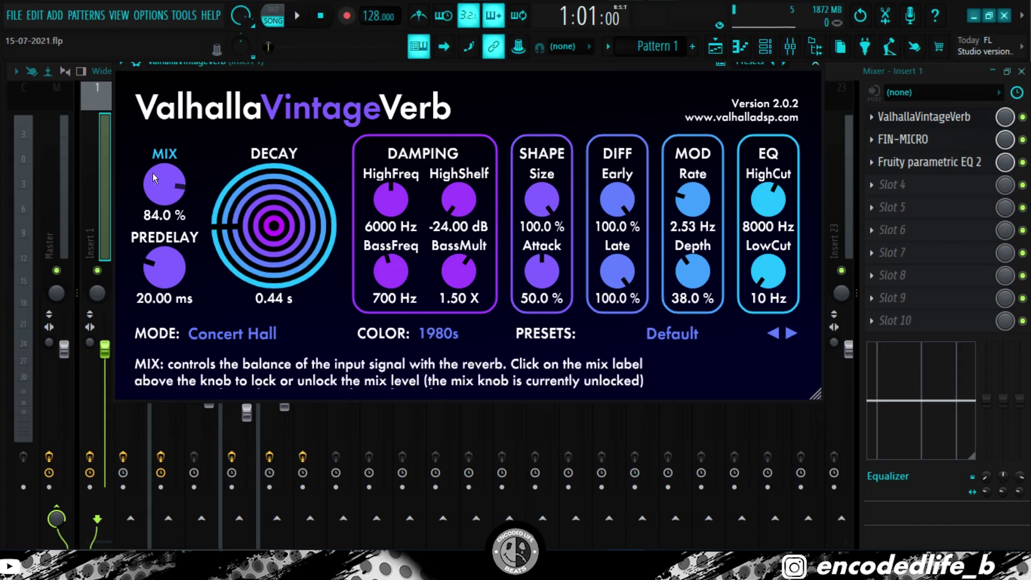
{"action": "left_click", "coordinate": [815, 63]}
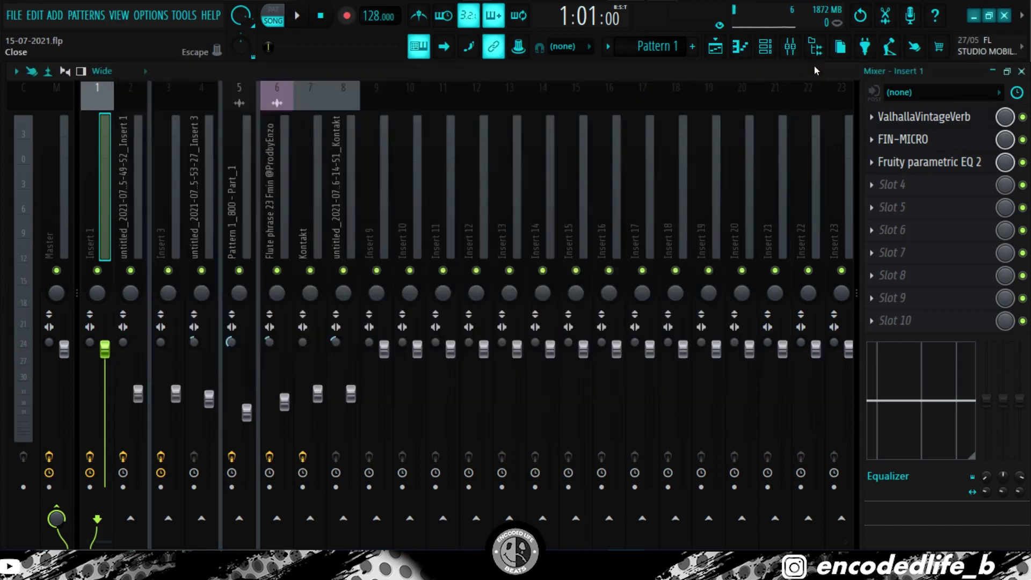
{"action": "left_click", "coordinate": [904, 139]}
{"action": "left_click_drag", "start_coordinate": [314, 57], "coordinate": [393, 63]}
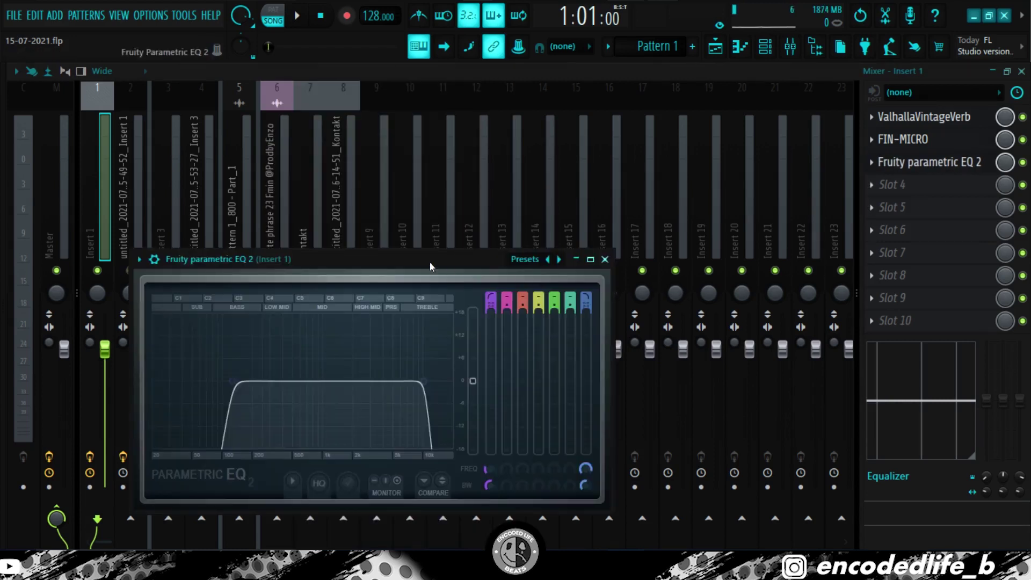
{"action": "left_click_drag", "start_coordinate": [430, 262], "coordinate": [487, 148]}
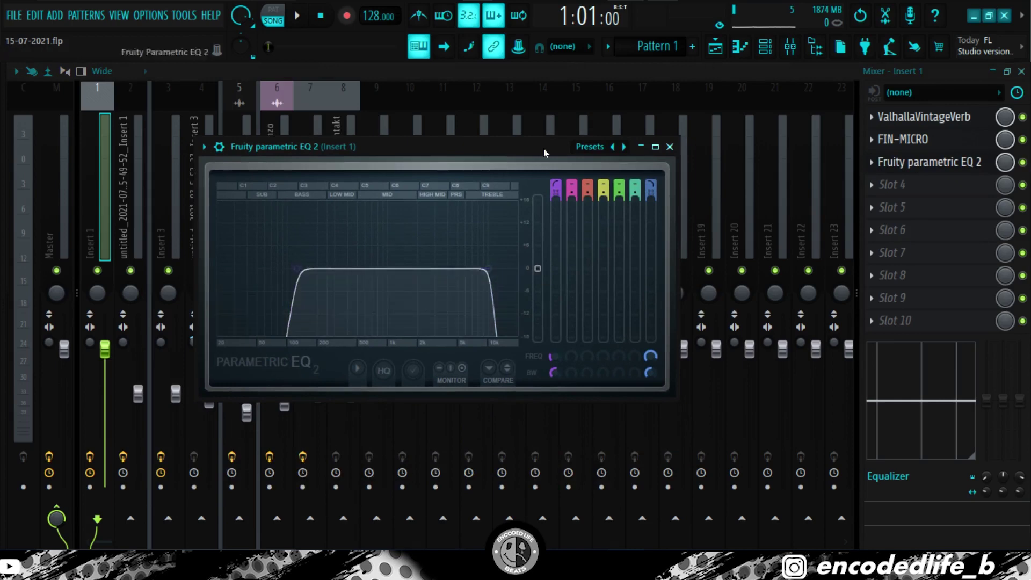
{"action": "left_click", "coordinate": [670, 146]}
{"action": "key", "text": "F9"}
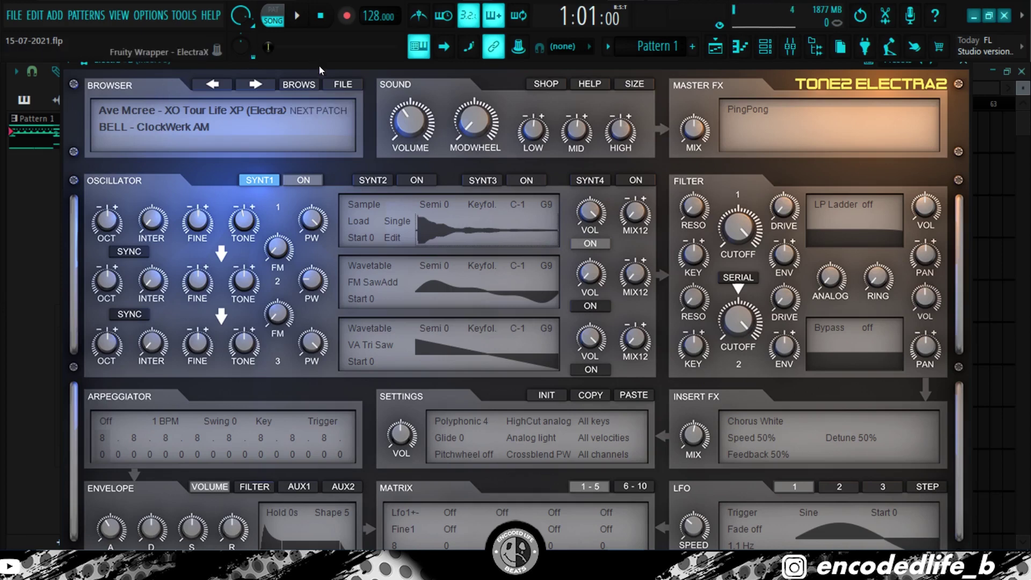
Examine the Electra #2 channel's synth preset, close it, and view that channel's notes in the piano roll.
{"action": "left_click_drag", "start_coordinate": [319, 66], "coordinate": [264, 78]}
{"action": "left_click", "coordinate": [910, 72]}
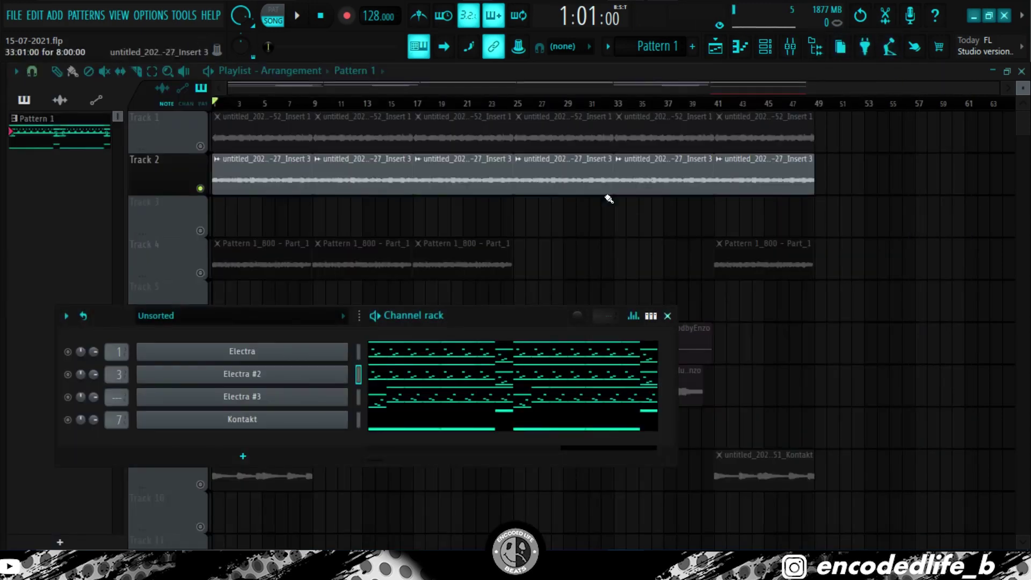
{"action": "left_click", "coordinate": [436, 370]}
{"action": "scroll", "coordinate": [402, 372], "scroll_direction": "down", "scroll_amount": 3}
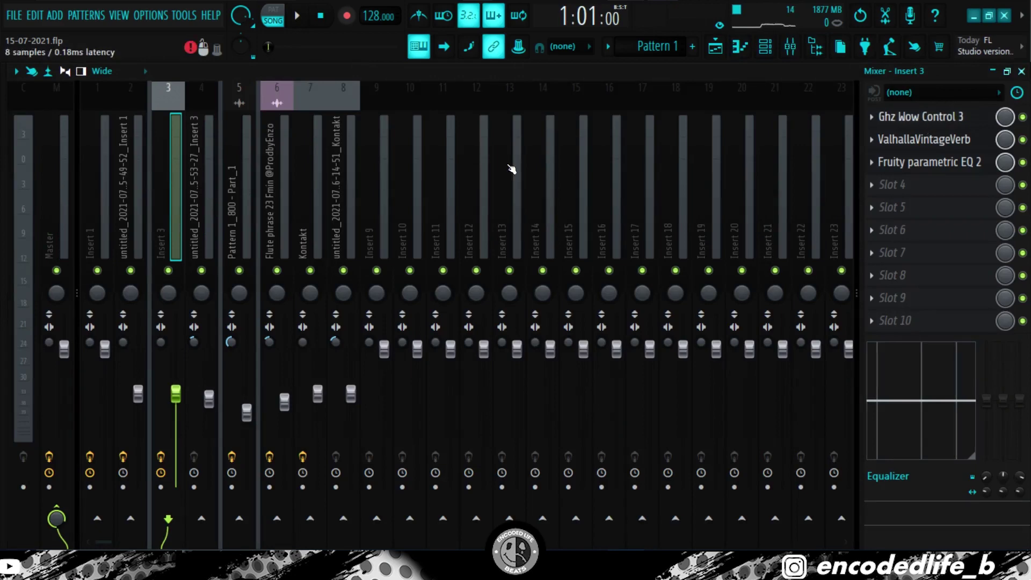
Review the Ghz Wow Control 3, ValhallaVintageVerb and Fruity parametric EQ 2 effects on mixer Insert 3 and close the mixer.
{"action": "left_click_drag", "start_coordinate": [211, 164], "coordinate": [376, 132]}
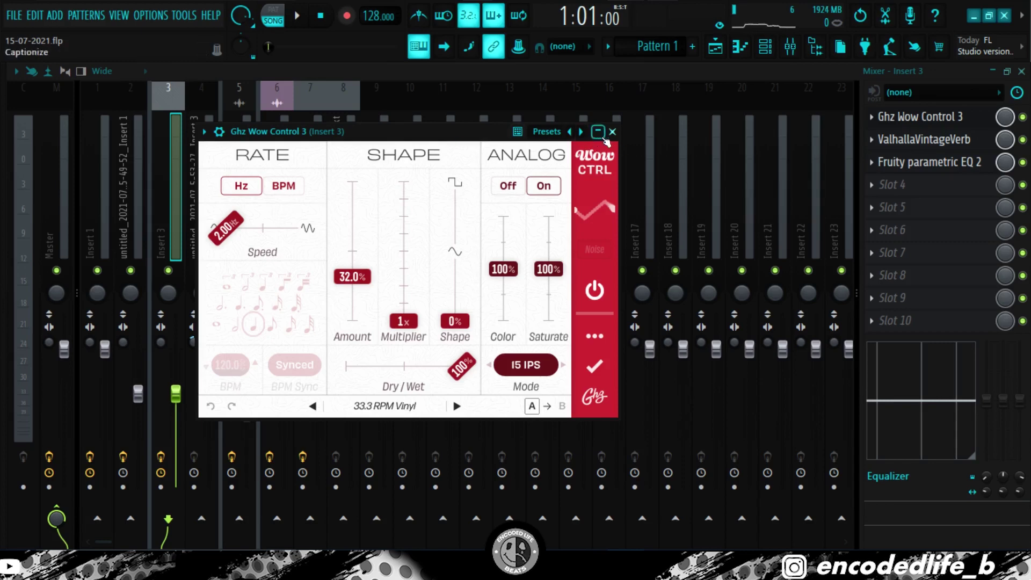
{"action": "left_click", "coordinate": [929, 139]}
{"action": "left_click_drag", "start_coordinate": [333, 140], "coordinate": [421, 95]}
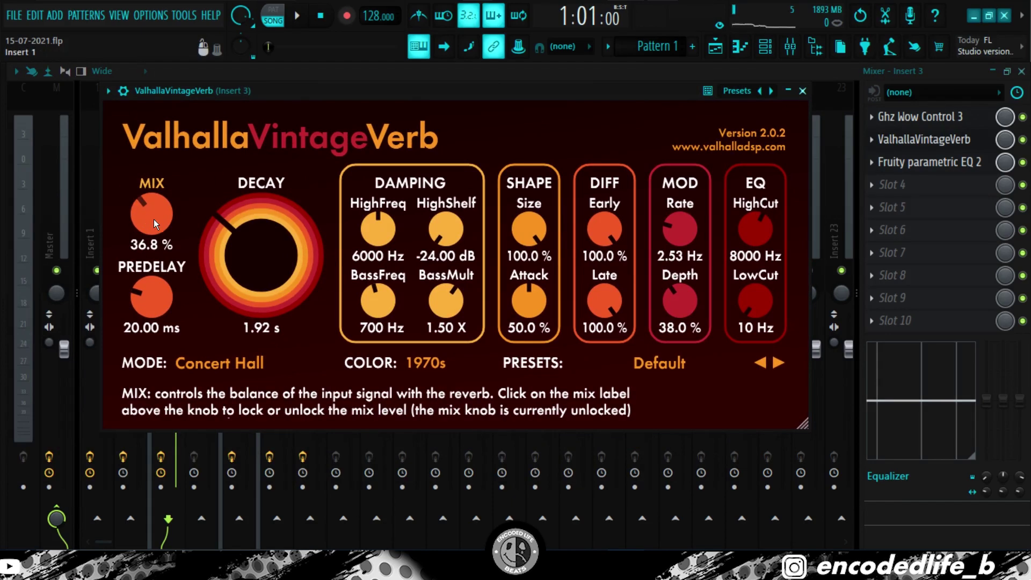
{"action": "left_click", "coordinate": [929, 162]}
{"action": "left_click_drag", "start_coordinate": [213, 179], "coordinate": [294, 140]}
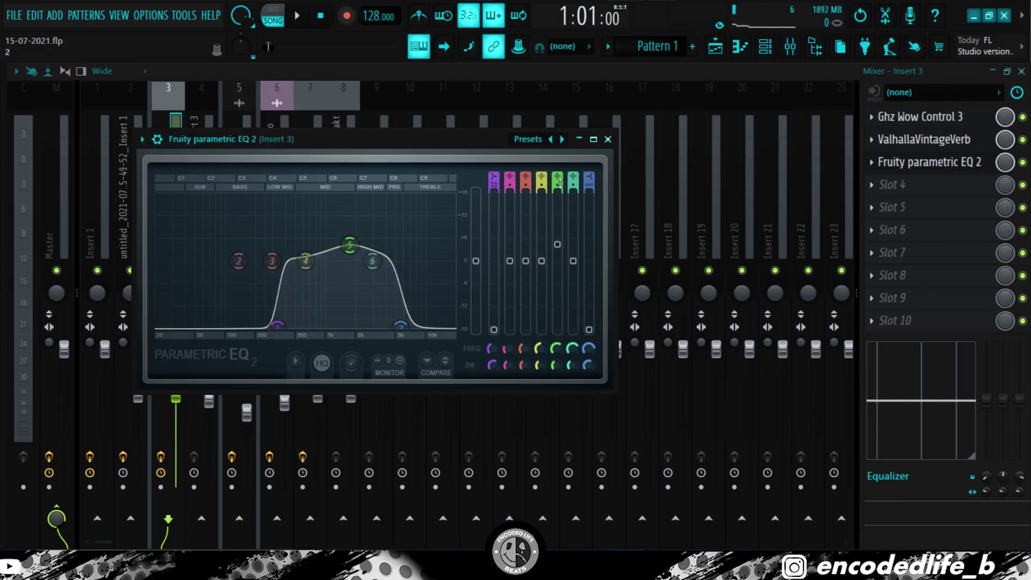
{"action": "left_click", "coordinate": [608, 139]}
{"action": "left_click", "coordinate": [1022, 71]}
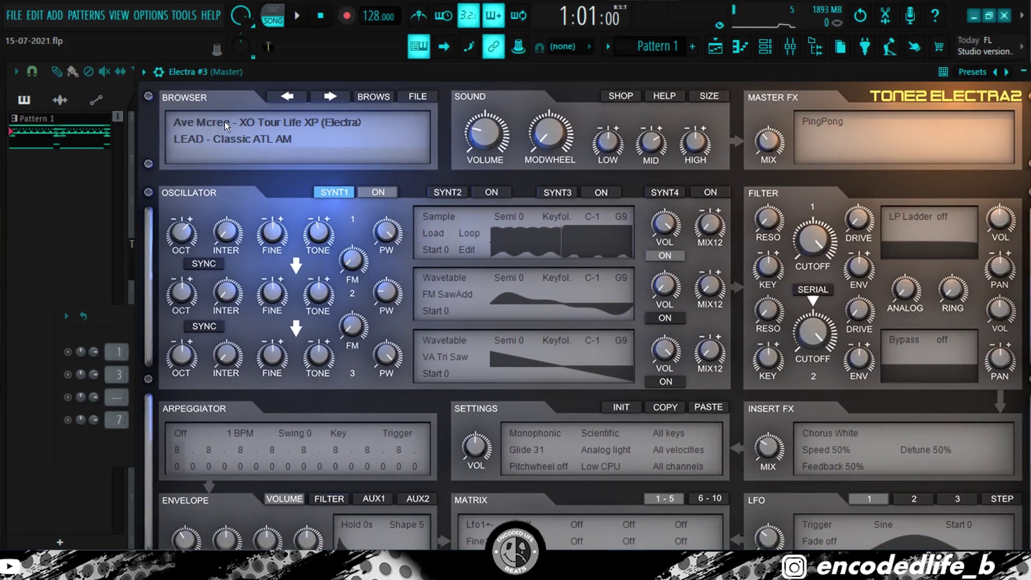
Examine the Electra #3 channel's synth settings and close the plugin window.
{"action": "left_click_drag", "start_coordinate": [346, 71], "coordinate": [0, 90]}
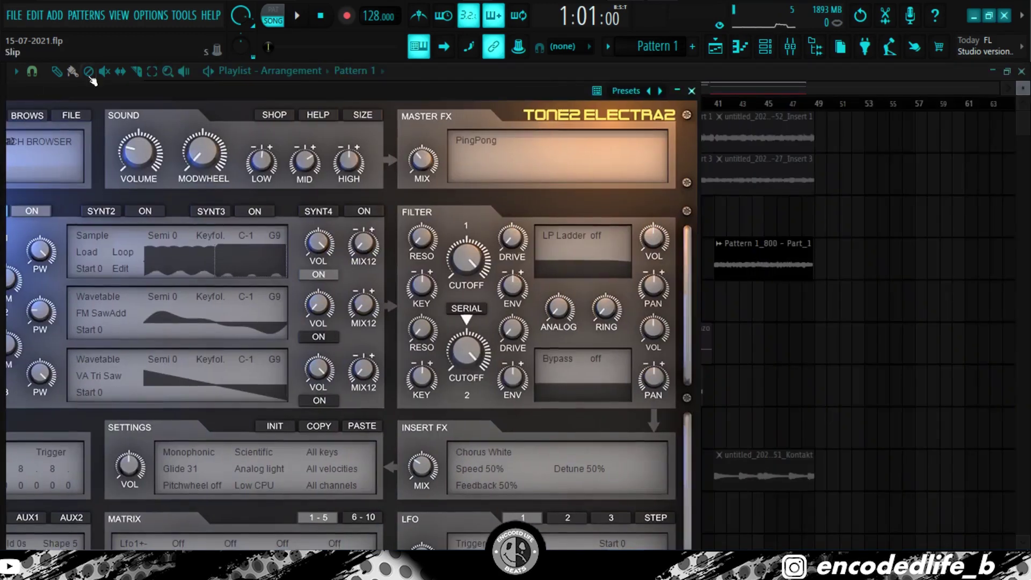
{"action": "left_click", "coordinate": [694, 90]}
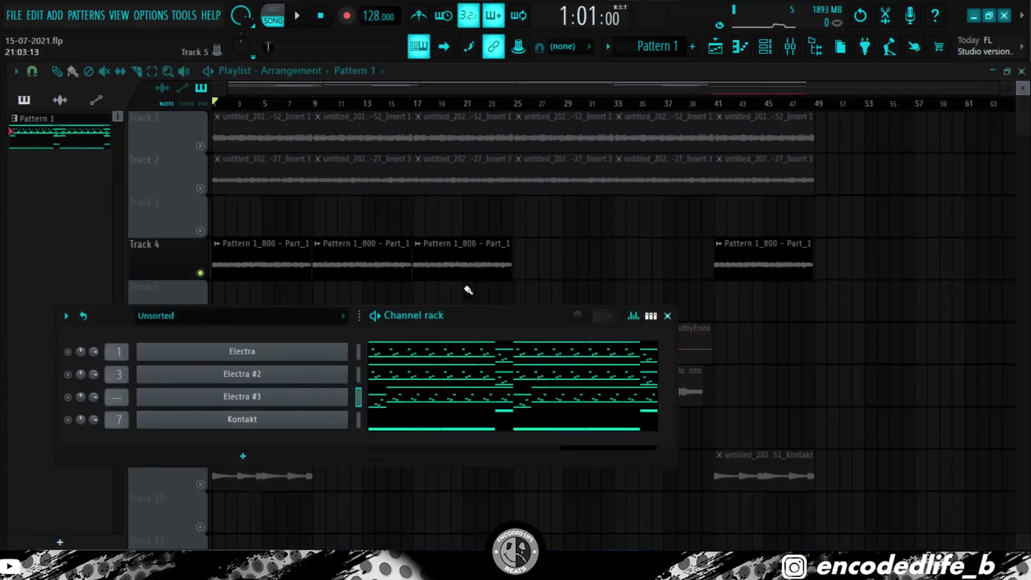
Open the Electra #3 channel in the piano roll and flip its notes horizontally in time.
{"action": "left_click", "coordinate": [403, 400]}
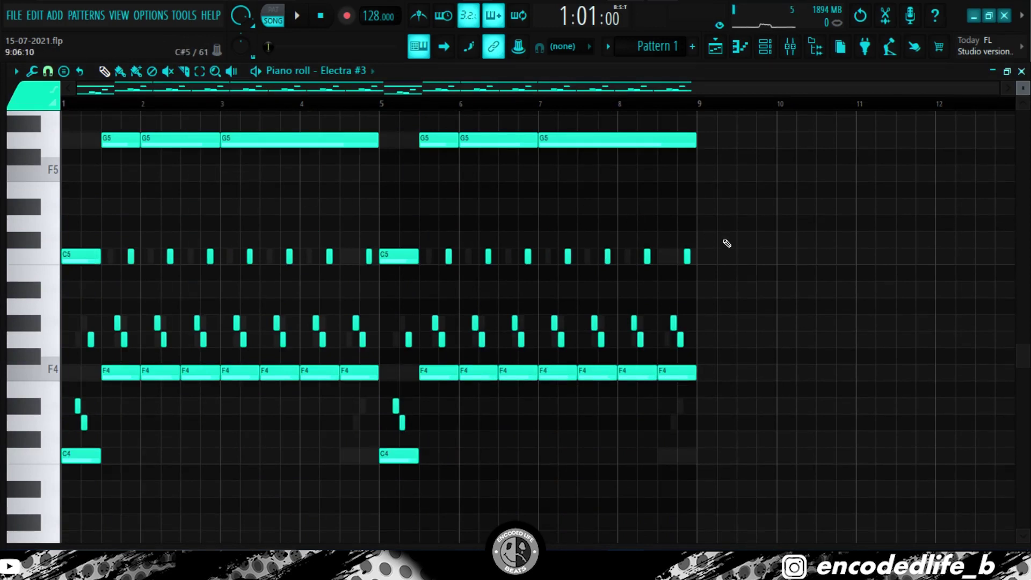
{"action": "key", "text": "alt+y"}
{"action": "key", "text": "Return"}
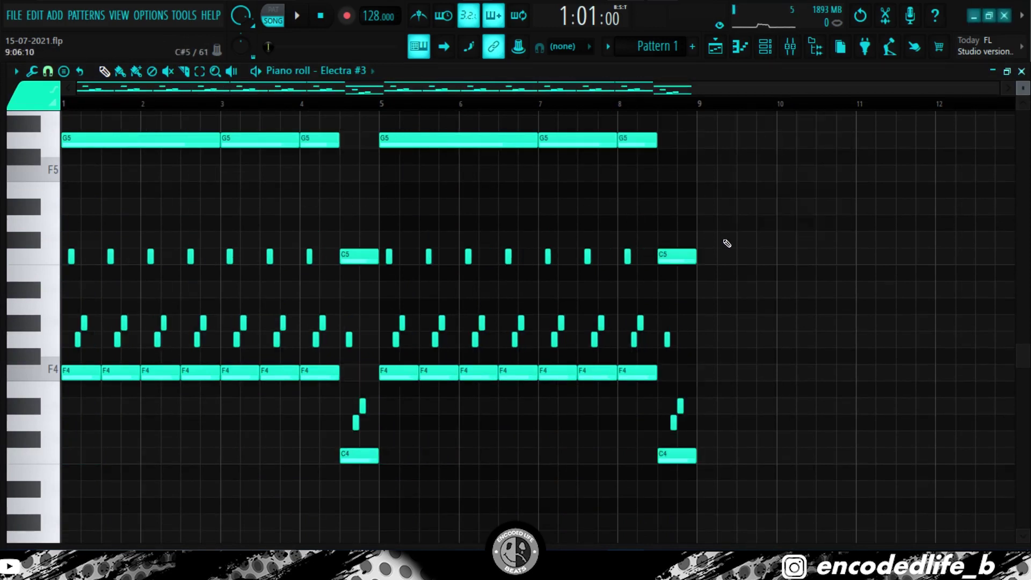
Flip the Electra #3 notes horizontally, accept the flip, and close the piano roll and channel rack.
{"action": "key", "text": "alt+y"}
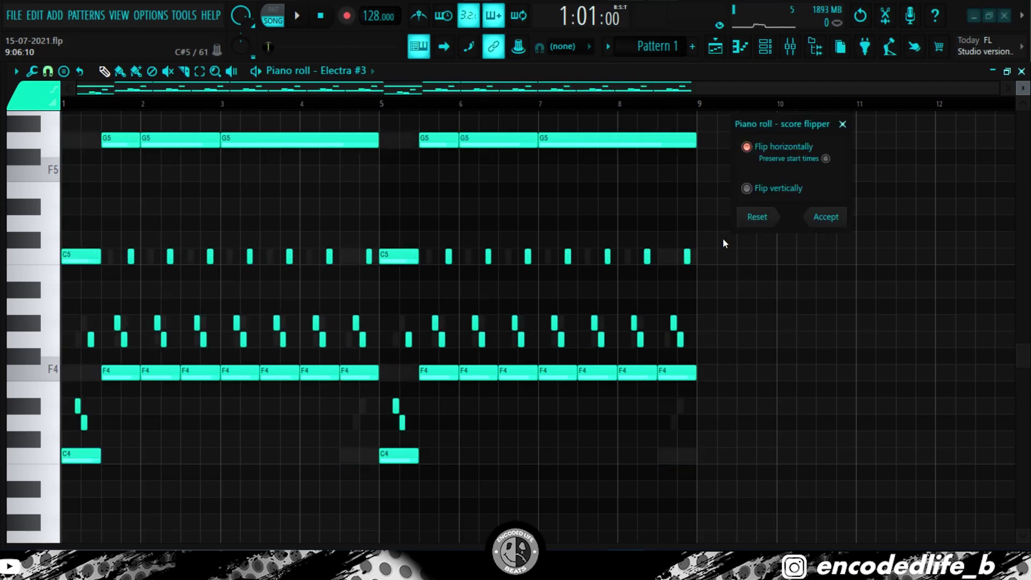
{"action": "left_click_drag", "start_coordinate": [778, 135], "coordinate": [747, 125]}
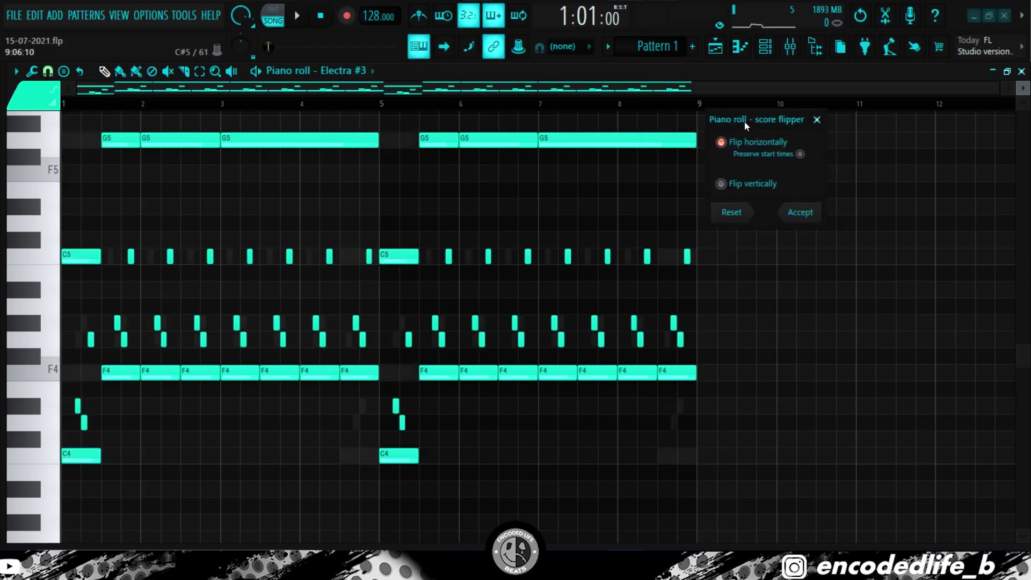
{"action": "left_click", "coordinate": [797, 210]}
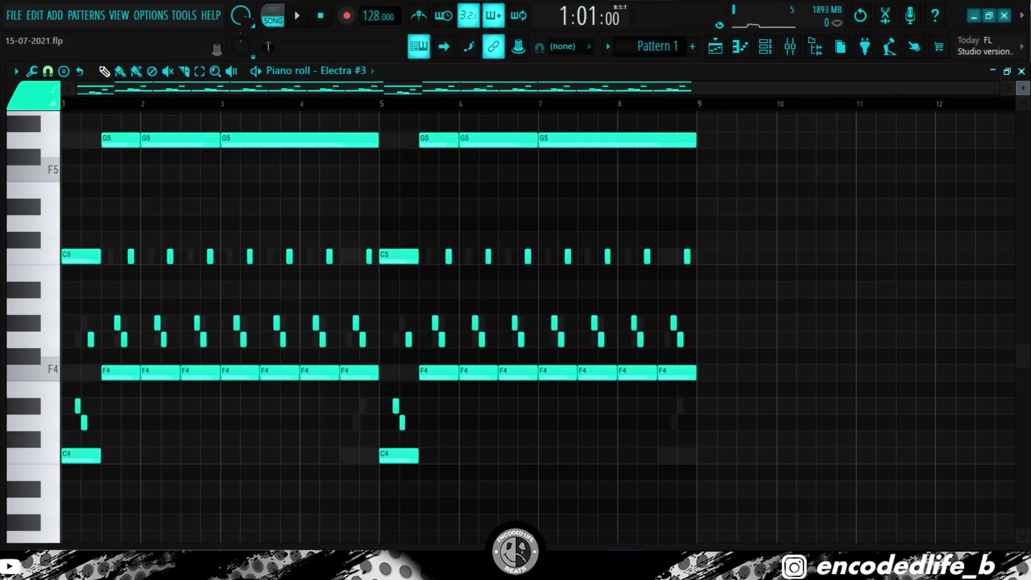
{"action": "left_click", "coordinate": [1023, 71]}
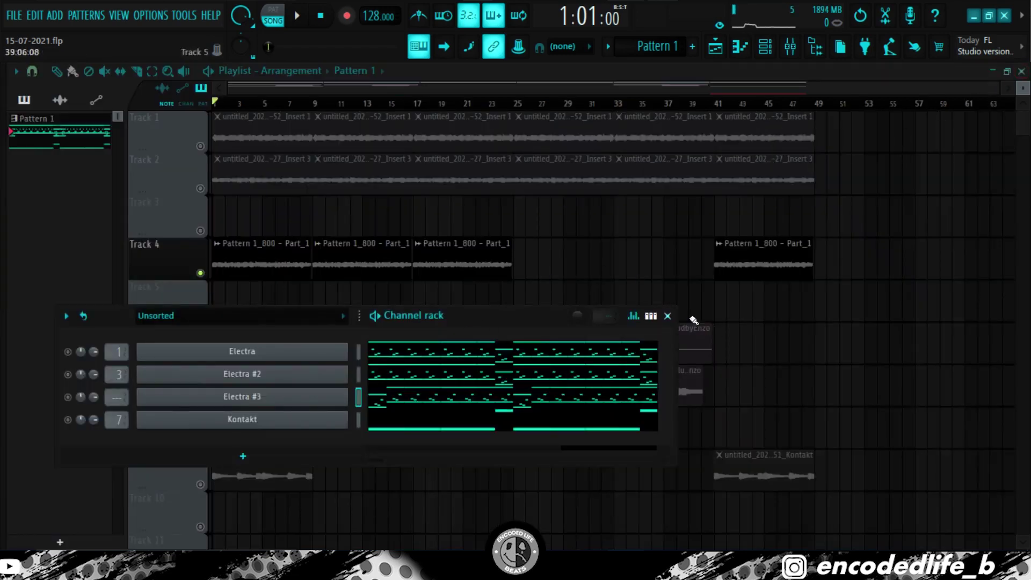
{"action": "left_click", "coordinate": [668, 316]}
Review the ValhallaVintageVerb settings on the Pattern 1_800 - Part_1 mixer track and close the mixer.
{"action": "scroll", "coordinate": [233, 260], "scroll_direction": "up", "scroll_amount": 5, "text": "ctrl"}
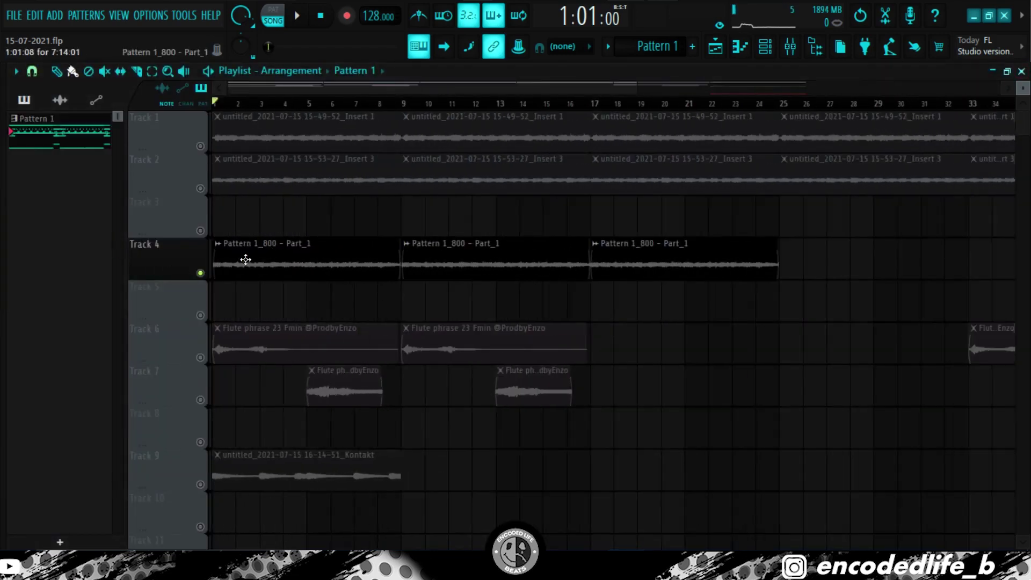
{"action": "key", "text": "F9"}
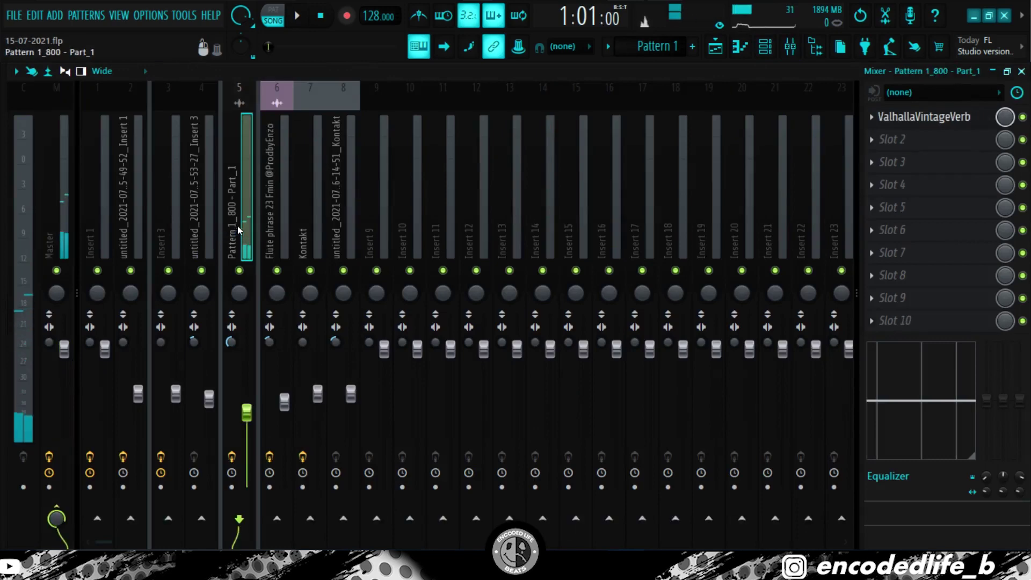
{"action": "left_click", "coordinate": [914, 117]}
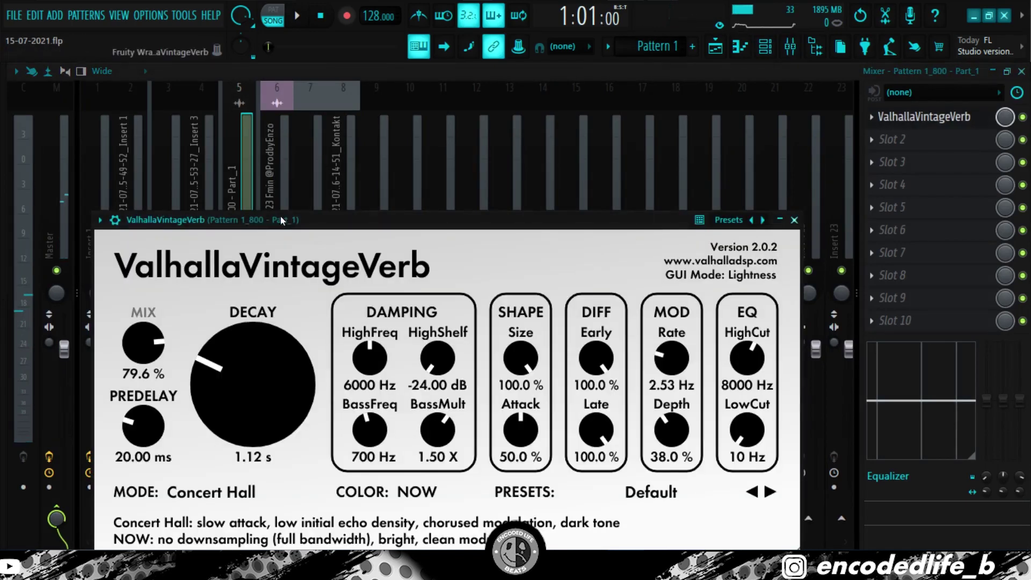
{"action": "left_click_drag", "start_coordinate": [280, 217], "coordinate": [354, 101]}
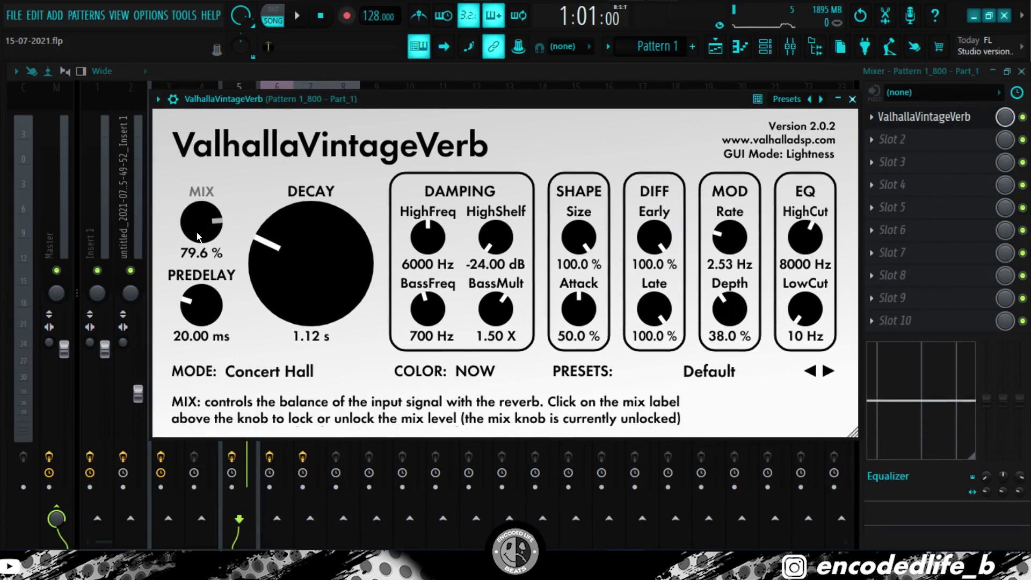
{"action": "left_click", "coordinate": [854, 99]}
{"action": "left_click", "coordinate": [1021, 71]}
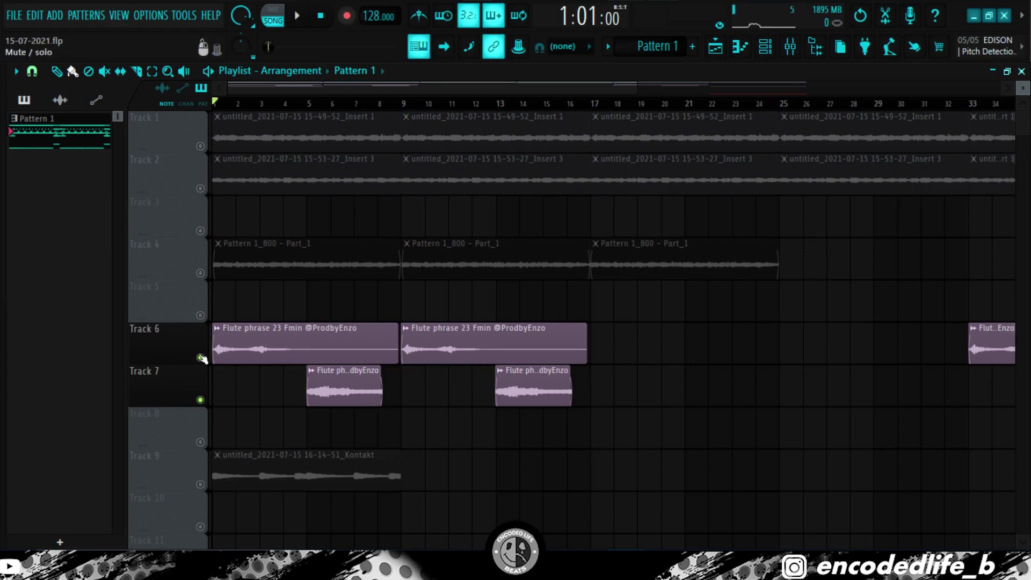
Listen to the flute phrases on Tracks 6 and 7 and examine the ValhallaVintageVerb on their mixer track.
{"action": "key", "text": "space"}
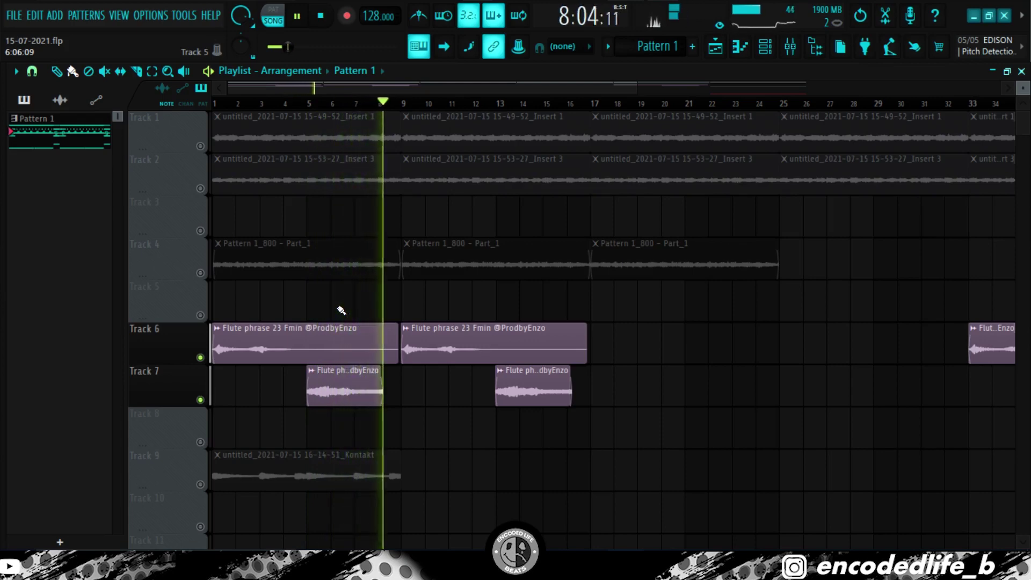
{"action": "key", "text": "space"}
{"action": "key", "text": "F9"}
{"action": "left_click", "coordinate": [929, 118]}
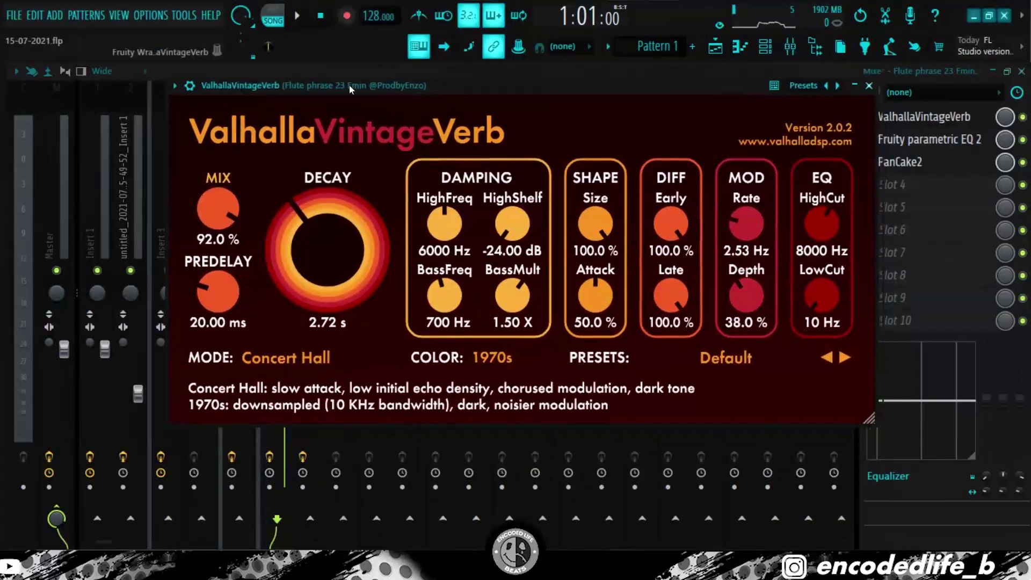
{"action": "left_click_drag", "start_coordinate": [349, 85], "coordinate": [306, 96]}
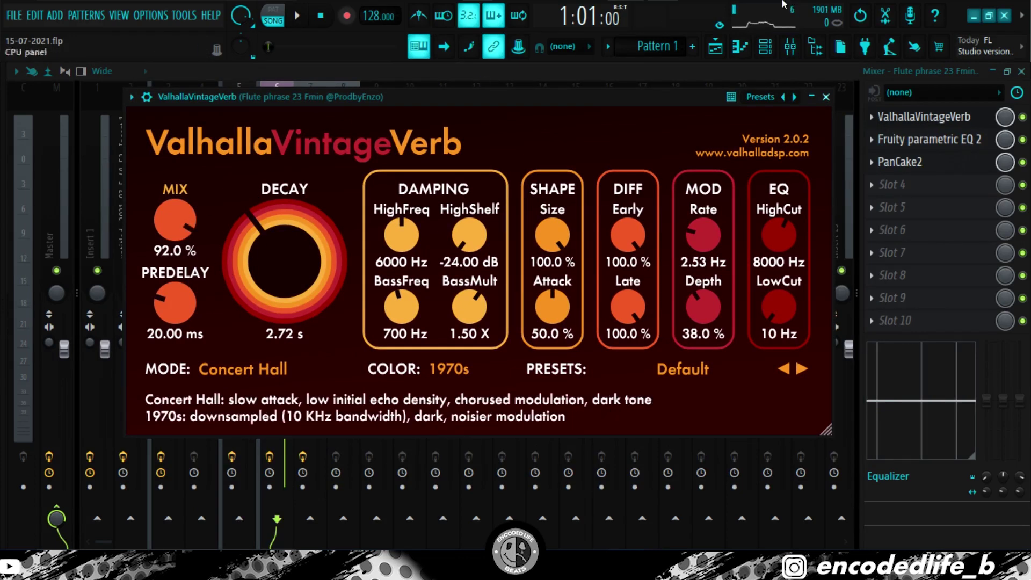
{"action": "left_click", "coordinate": [826, 97]}
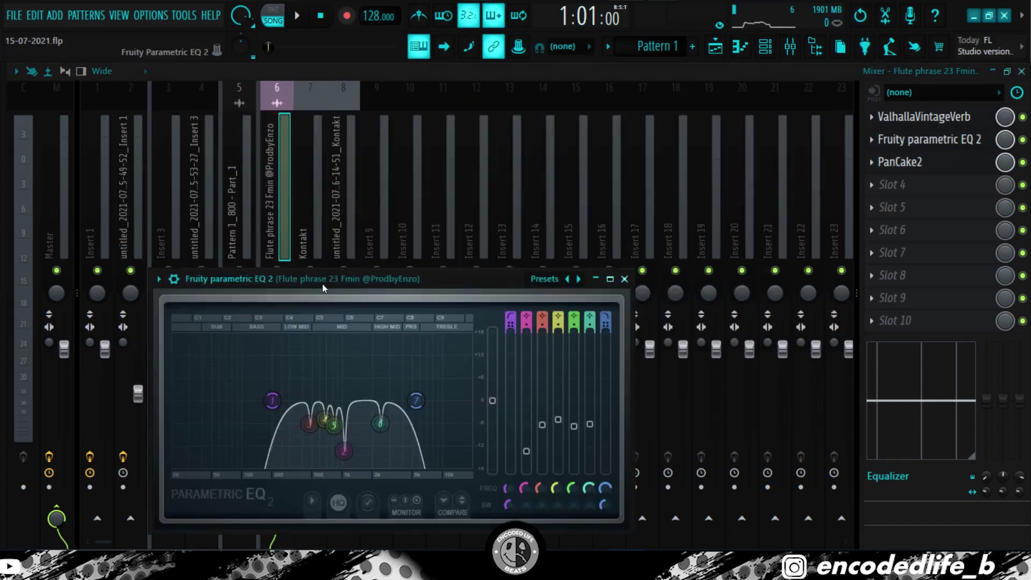
Check the flute track's Fruity parametric EQ 2 curve during playback and review its PanCake2 panning settings.
{"action": "left_click_drag", "start_coordinate": [322, 284], "coordinate": [343, 116]}
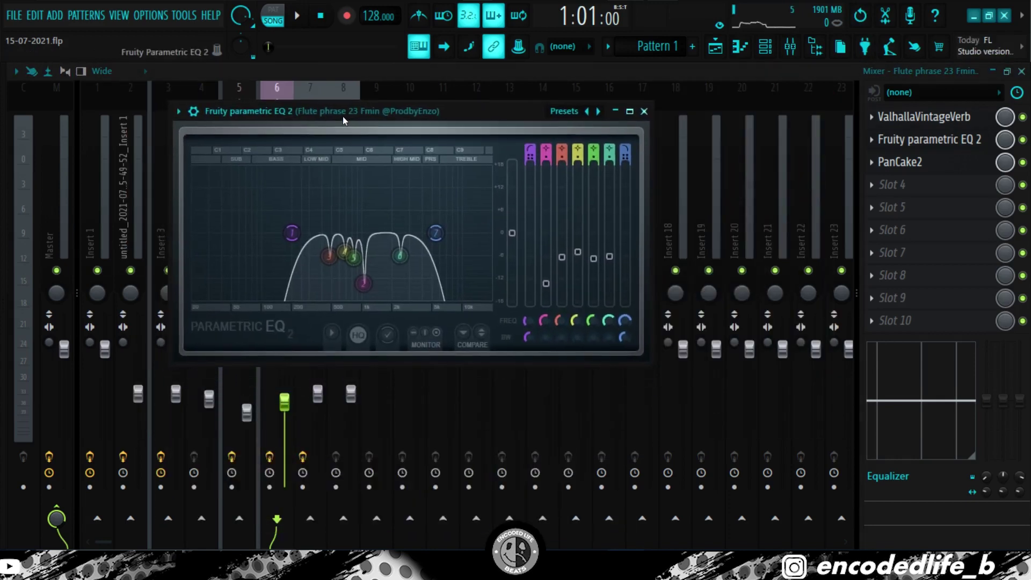
{"action": "key", "text": "space"}
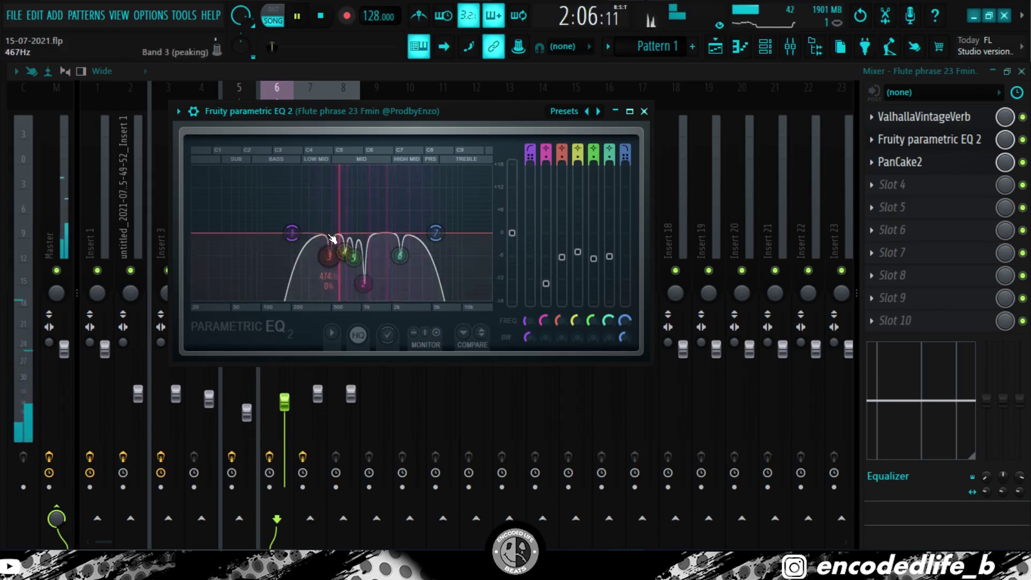
{"action": "key", "text": "space"}
{"action": "left_click", "coordinate": [643, 112]}
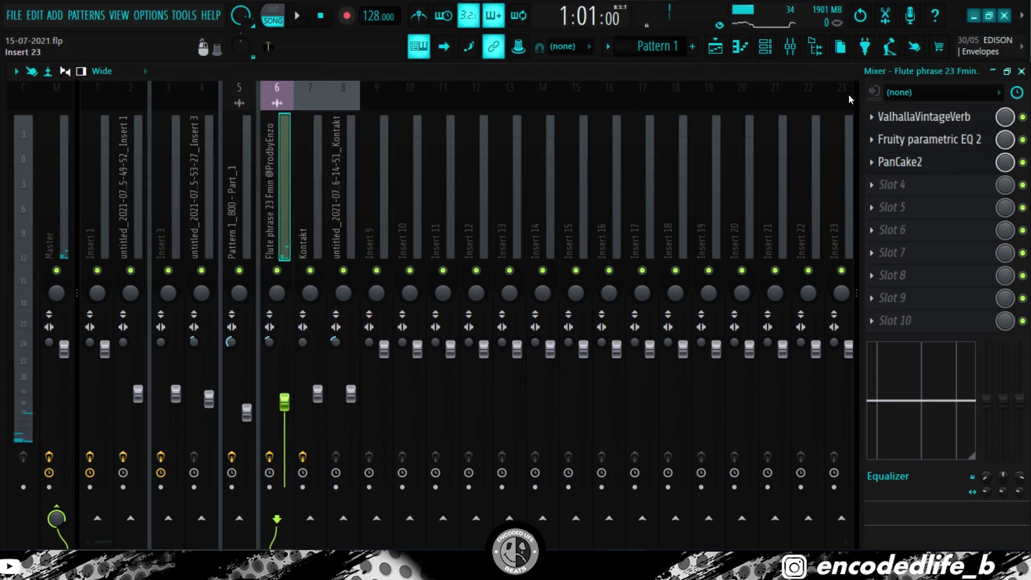
{"action": "left_click", "coordinate": [901, 161]}
{"action": "left_click_drag", "start_coordinate": [188, 139], "coordinate": [317, 70]}
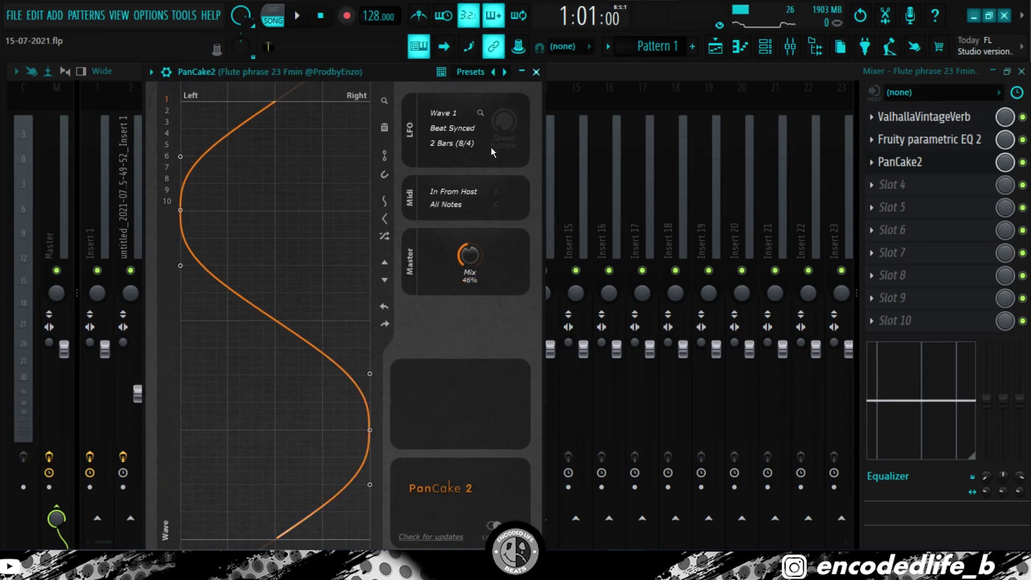
{"action": "left_click", "coordinate": [536, 72]}
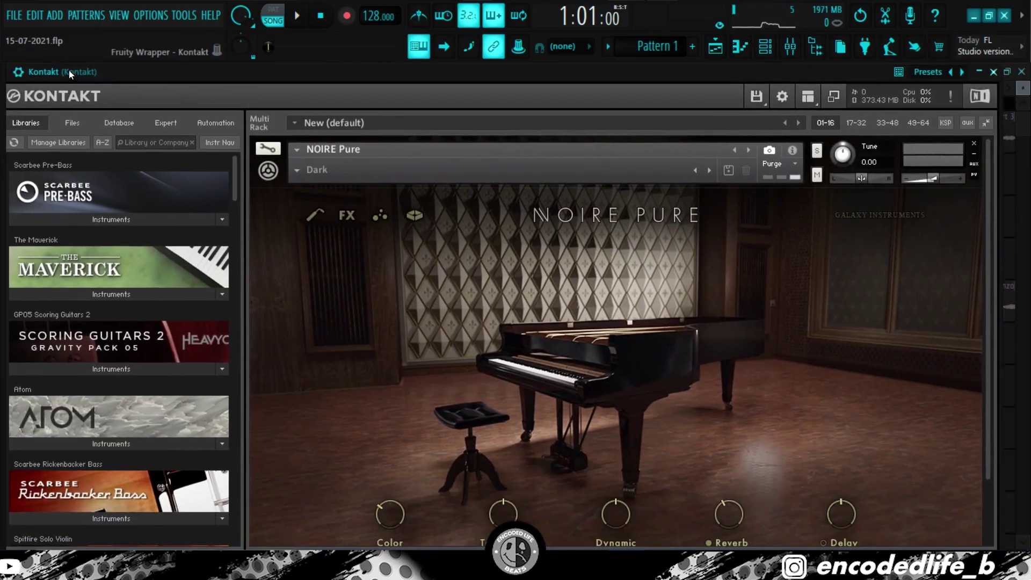
Look over the NOIRE Pure piano patch in the Kontakt channel and close the plugin window.
{"action": "left_click_drag", "start_coordinate": [69, 70], "coordinate": [62, 62]}
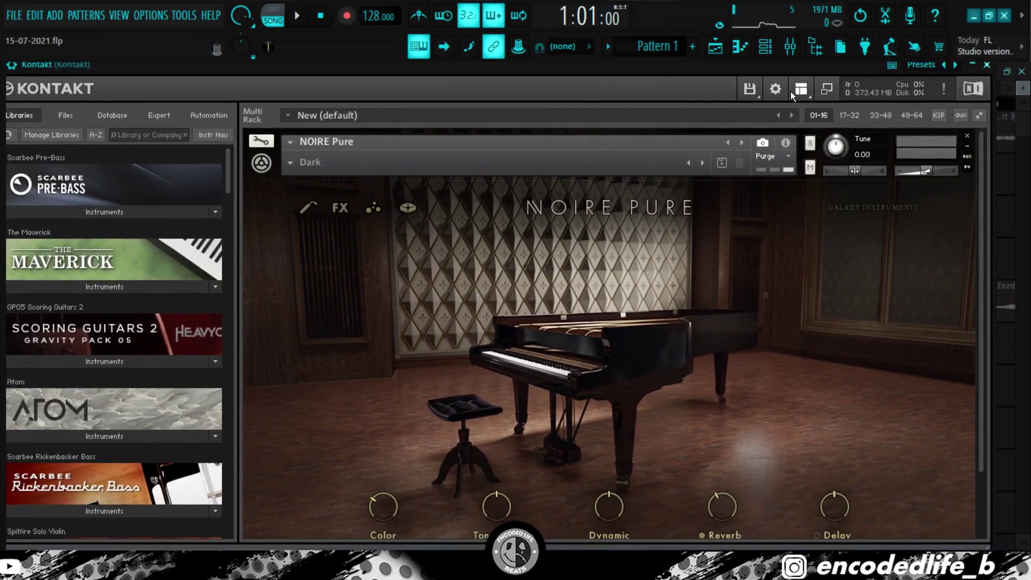
{"action": "mouse_move", "coordinate": [668, 62]}
{"action": "left_mouse_down"}
{"action": "mouse_move", "coordinate": [642, 58]}
{"action": "mouse_move", "coordinate": [670, 76]}
{"action": "left_mouse_up"}
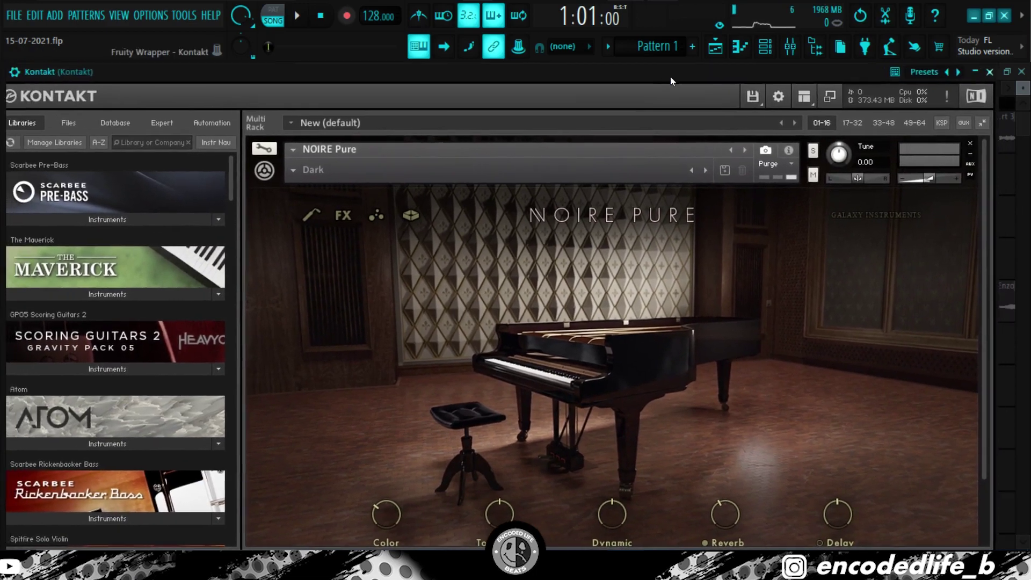
{"action": "left_click", "coordinate": [991, 73]}
View the Kontakt channel's bass notes in the piano roll, and close the piano roll and channel rack.
{"action": "left_click", "coordinate": [458, 409]}
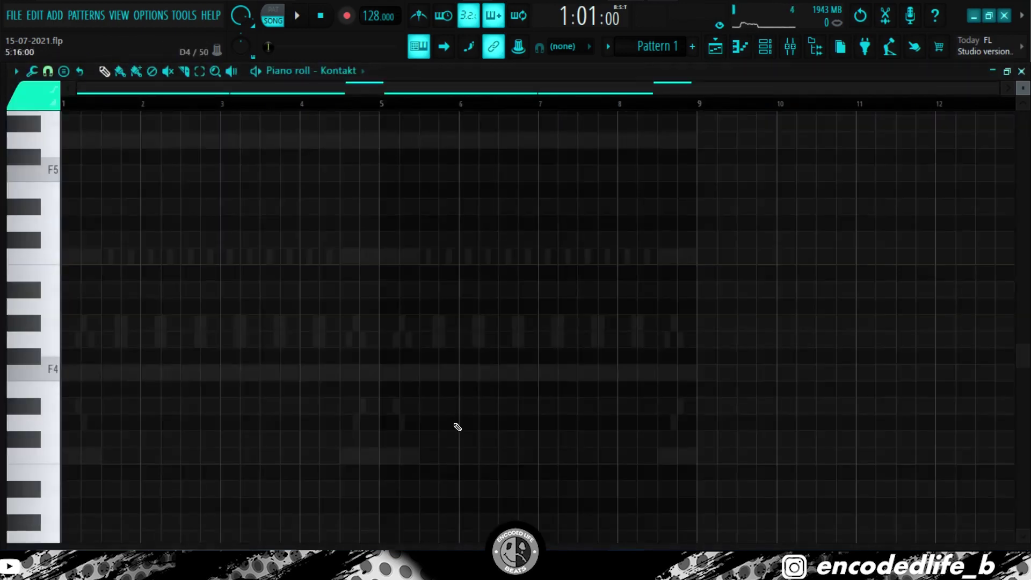
{"action": "scroll", "coordinate": [457, 427], "scroll_direction": "down", "scroll_amount": 10}
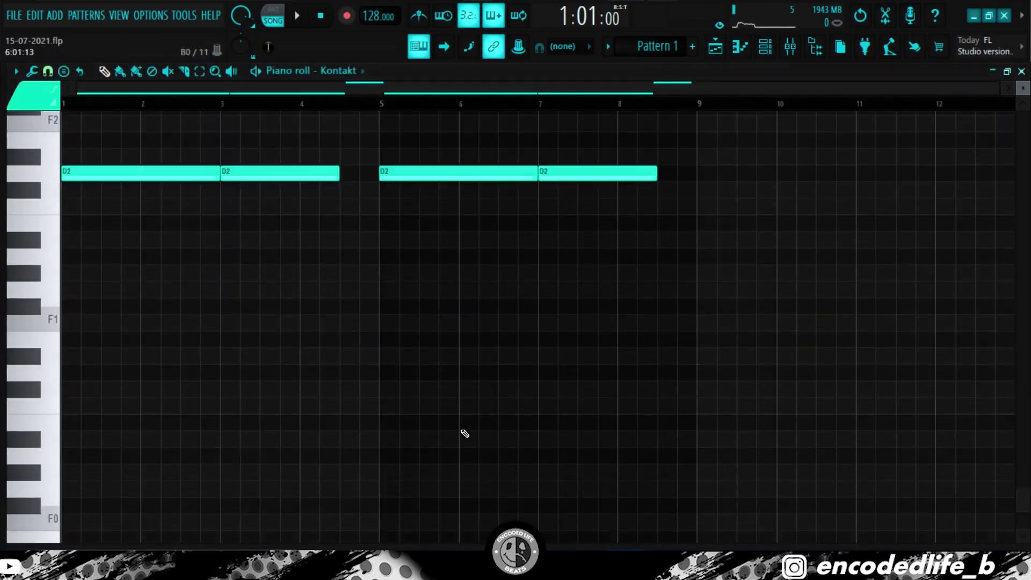
{"action": "scroll", "coordinate": [458, 427], "scroll_direction": "up", "scroll_amount": 3}
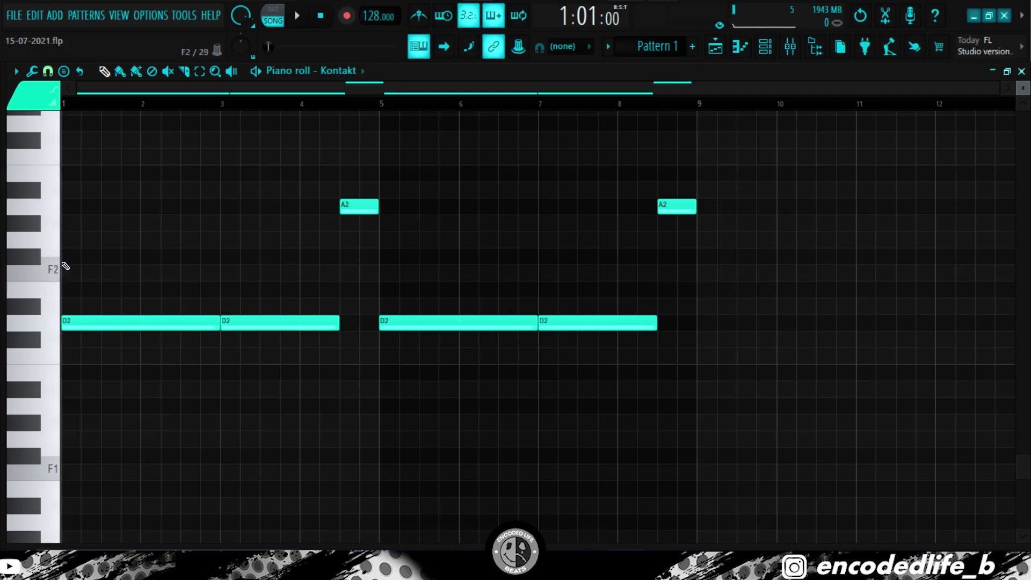
{"action": "left_click", "coordinate": [1023, 71]}
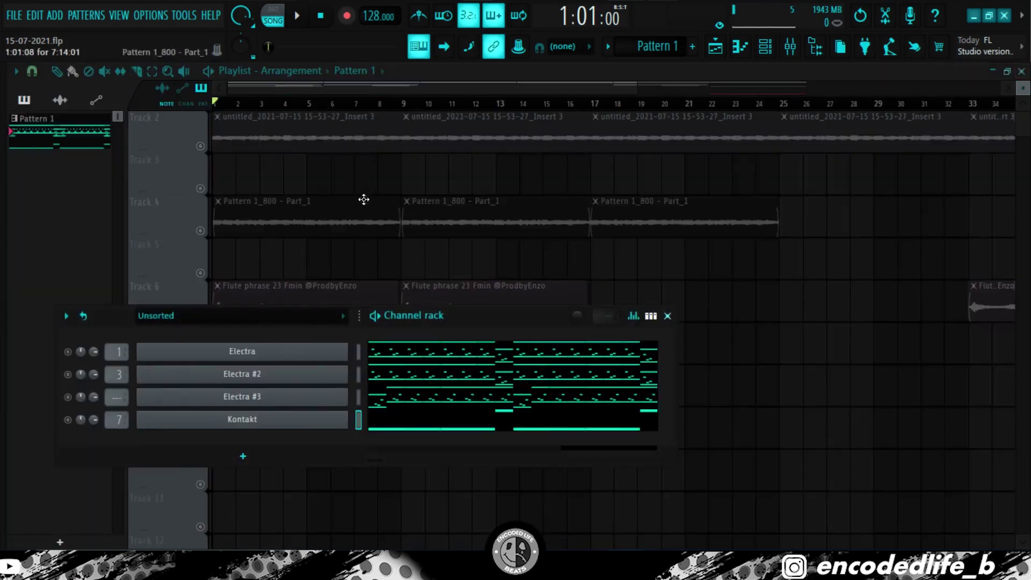
{"action": "key", "text": "F6"}
Check the time-stretching pitch setting of the Insert 1 audio clip on Track 1 and close its settings.
{"action": "double_click", "coordinate": [305, 145]}
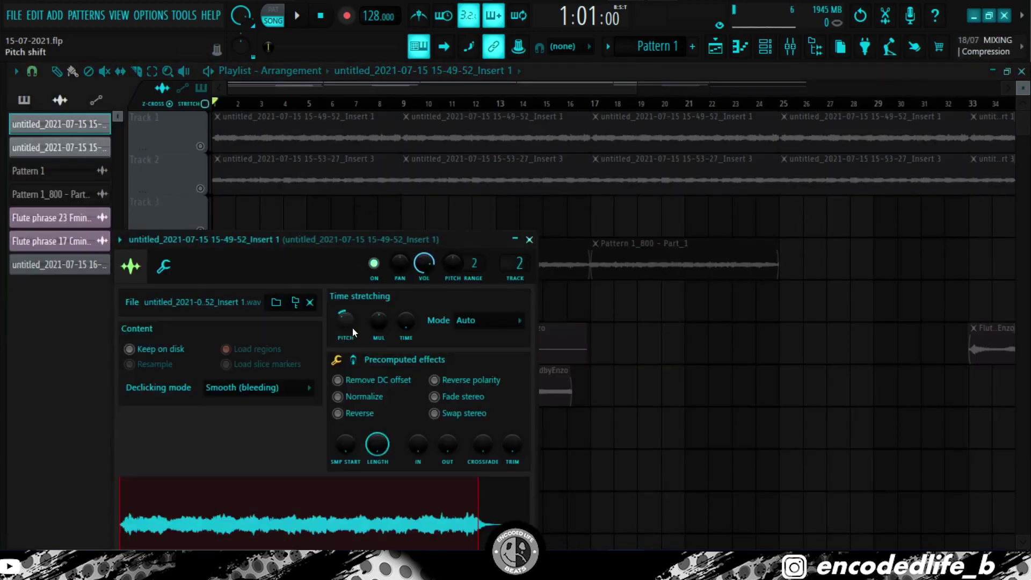
{"action": "left_click", "coordinate": [530, 241]}
{"action": "scroll", "coordinate": [506, 276], "scroll_direction": "down", "scroll_amount": 4}
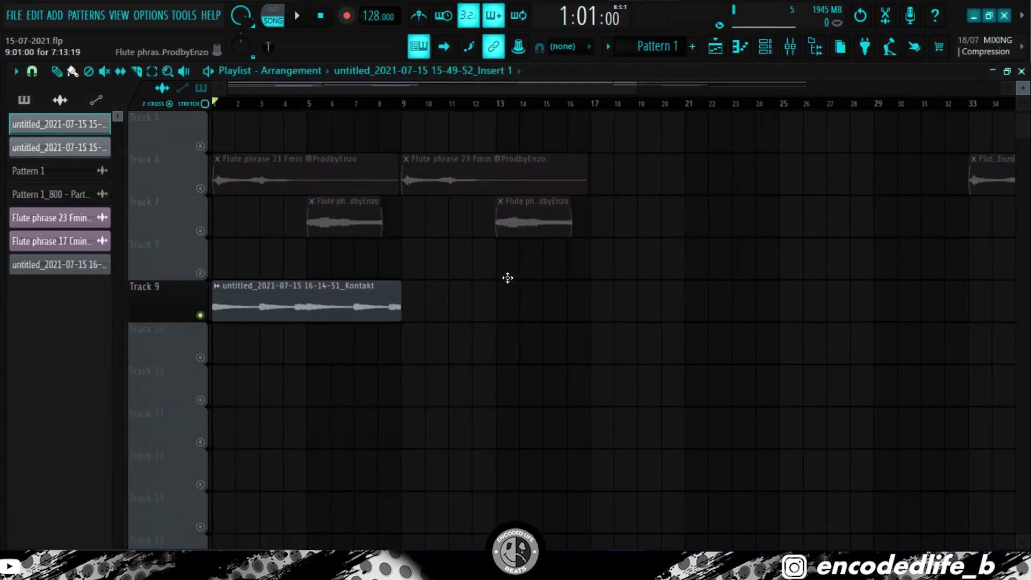
Filter the channel rack to the Unsorted group, reopen Kontakt's notes in the piano roll and play them back.
{"action": "left_click", "coordinate": [765, 47]}
{"action": "left_click", "coordinate": [277, 323]}
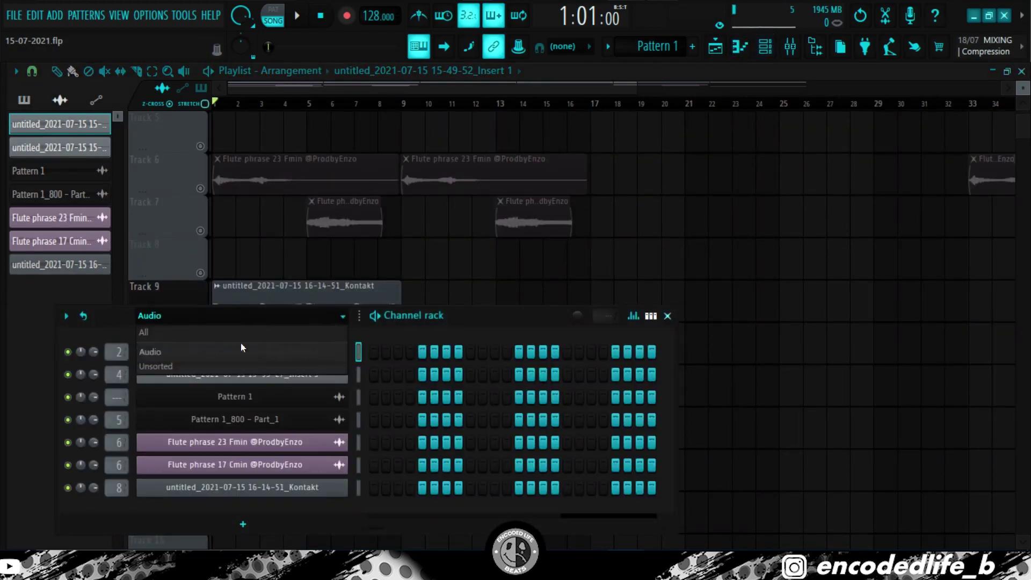
{"action": "left_click", "coordinate": [241, 367]}
{"action": "left_click", "coordinate": [388, 416]}
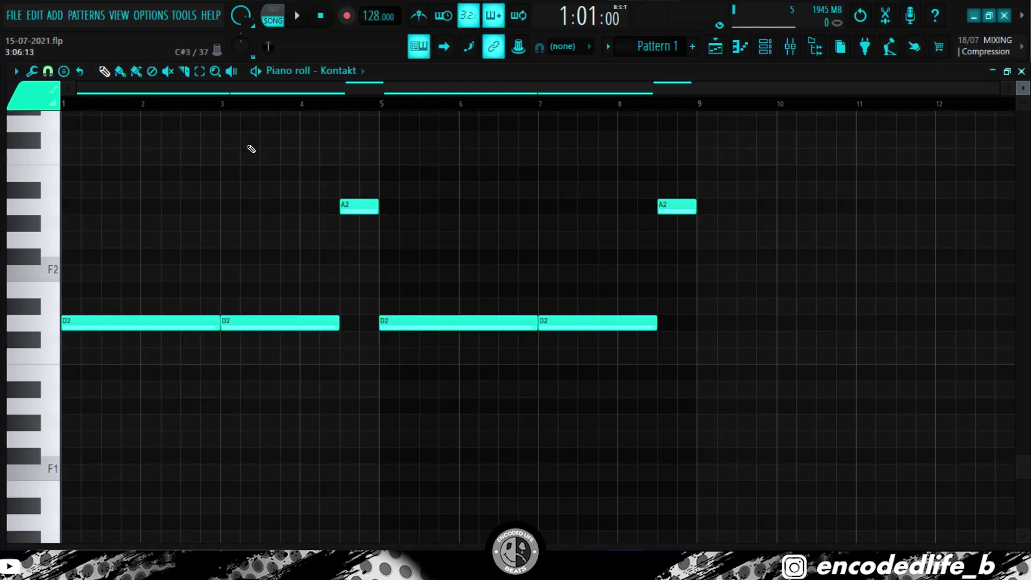
{"action": "key", "text": "space"}
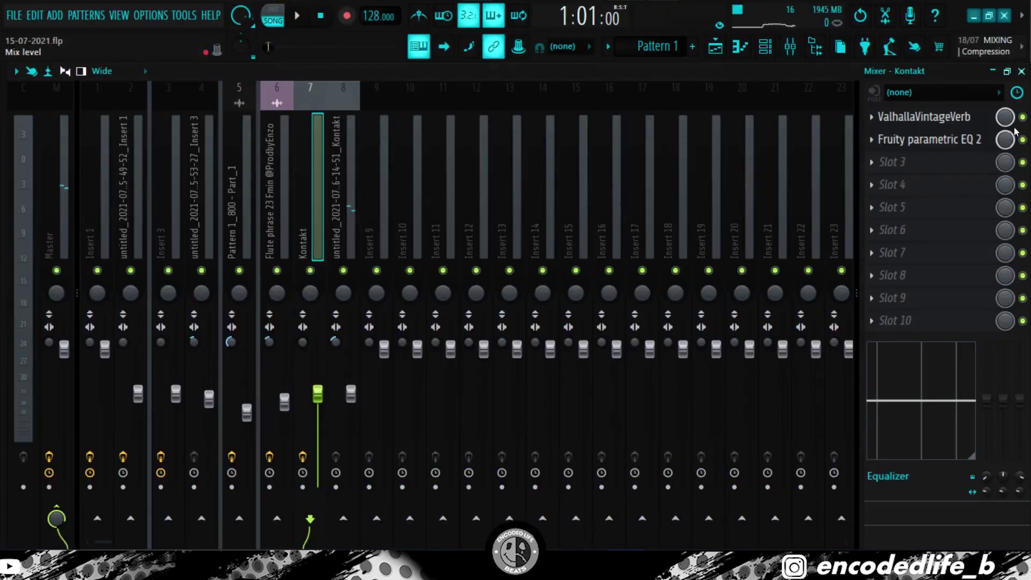
Review the ValhallaVintageVerb and Fruity parametric EQ 2 effects on the Kontakt mixer track and close both plugin windows.
{"action": "left_click", "coordinate": [975, 117]}
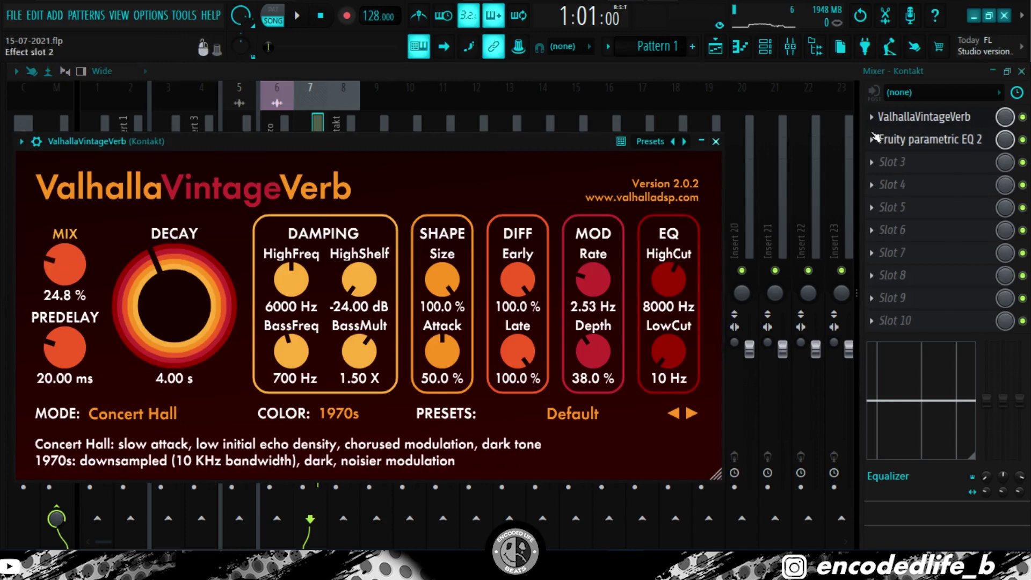
{"action": "left_click_drag", "start_coordinate": [534, 141], "coordinate": [616, 90]}
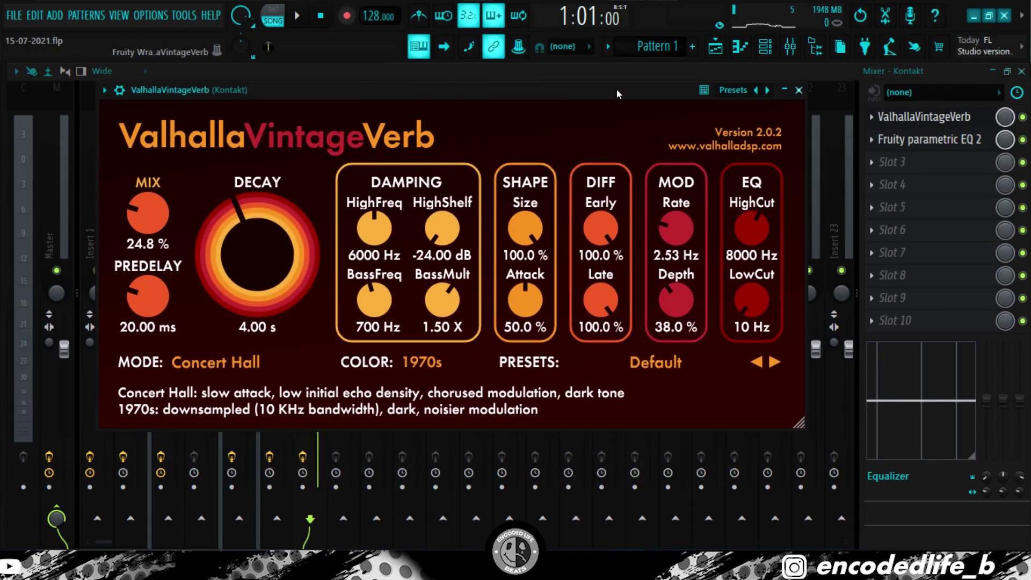
{"action": "left_click", "coordinate": [799, 89]}
{"action": "left_click", "coordinate": [921, 140]}
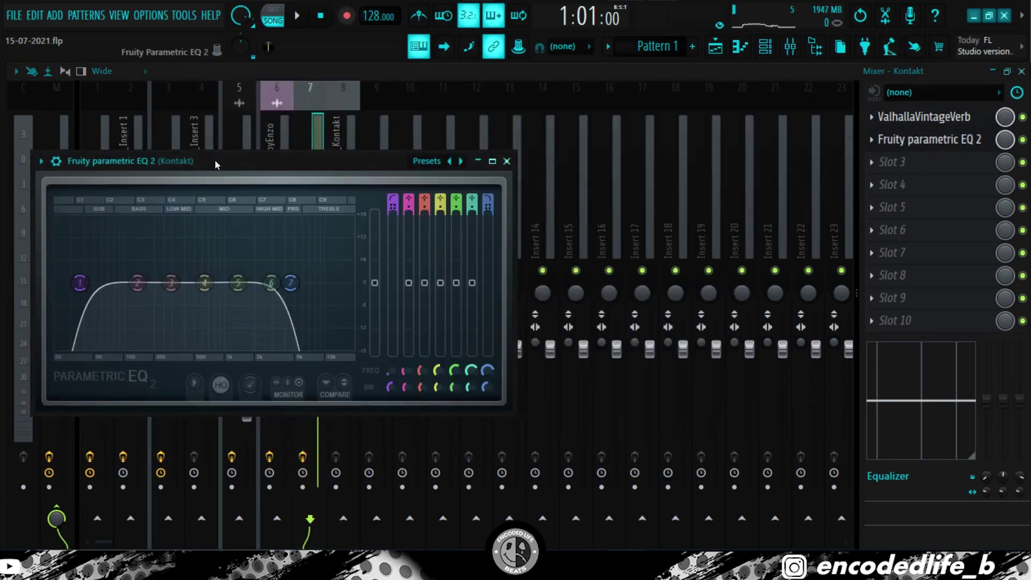
{"action": "left_click_drag", "start_coordinate": [218, 162], "coordinate": [387, 140]}
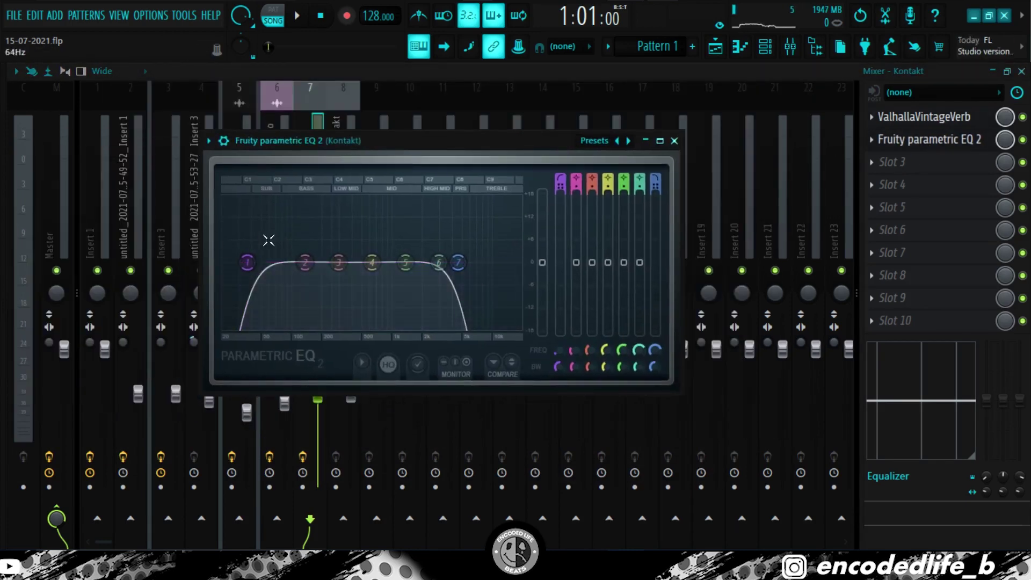
{"action": "left_click", "coordinate": [675, 141]}
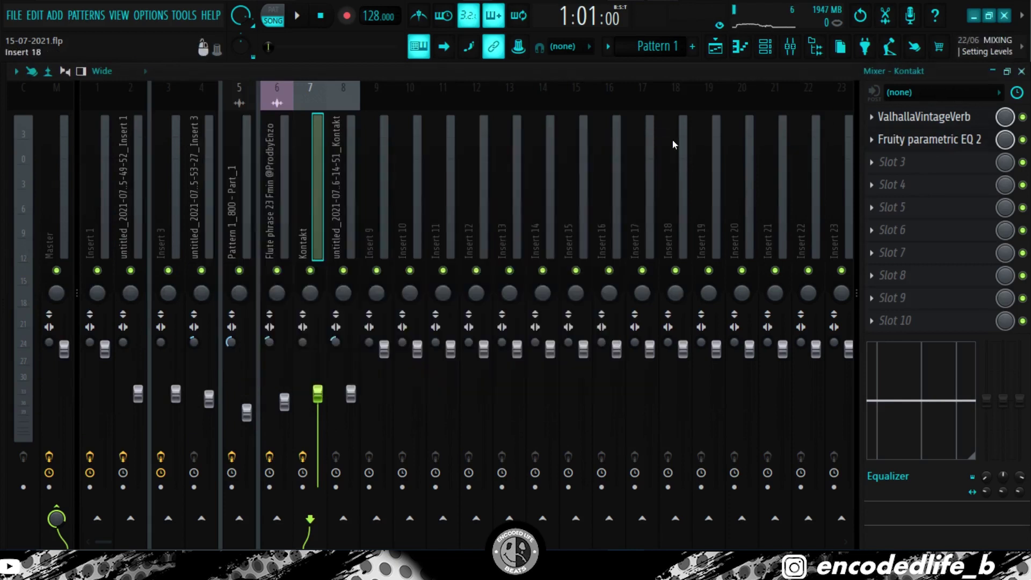
Review the Ozone 9 Vintage Limiter's mode, threshold and character settings on the Master mixer track and close the plugin window.
{"action": "left_click", "coordinate": [56, 177]}
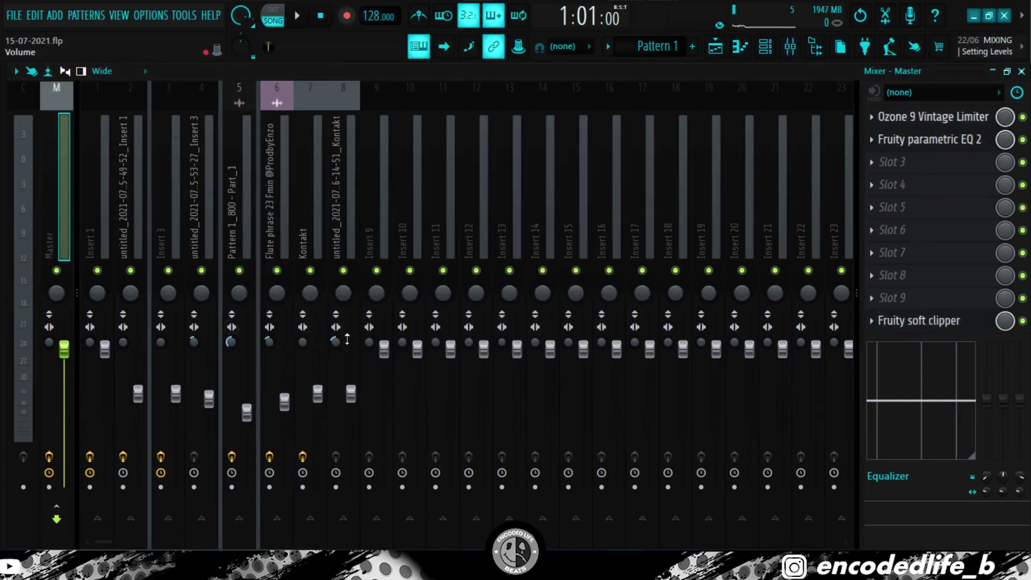
{"action": "left_click", "coordinate": [117, 184]}
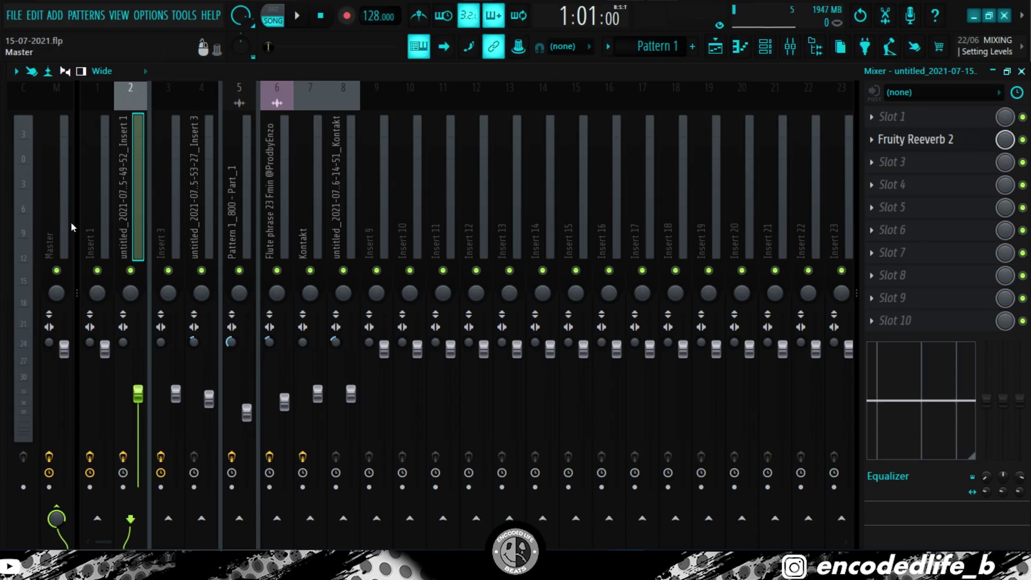
{"action": "left_click", "coordinate": [50, 228]}
{"action": "left_click", "coordinate": [916, 118]}
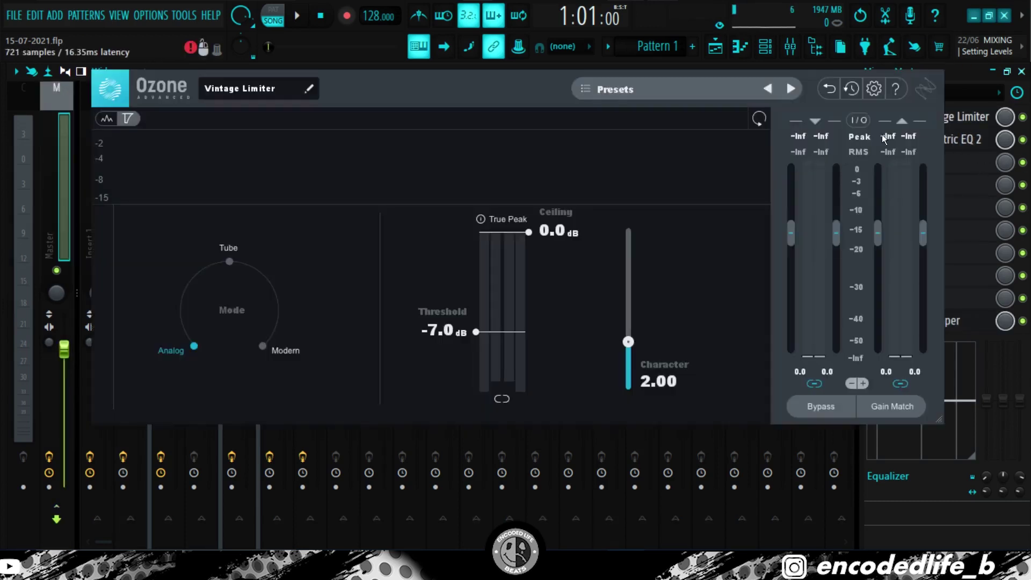
{"action": "left_click_drag", "start_coordinate": [239, 64], "coordinate": [200, 96]}
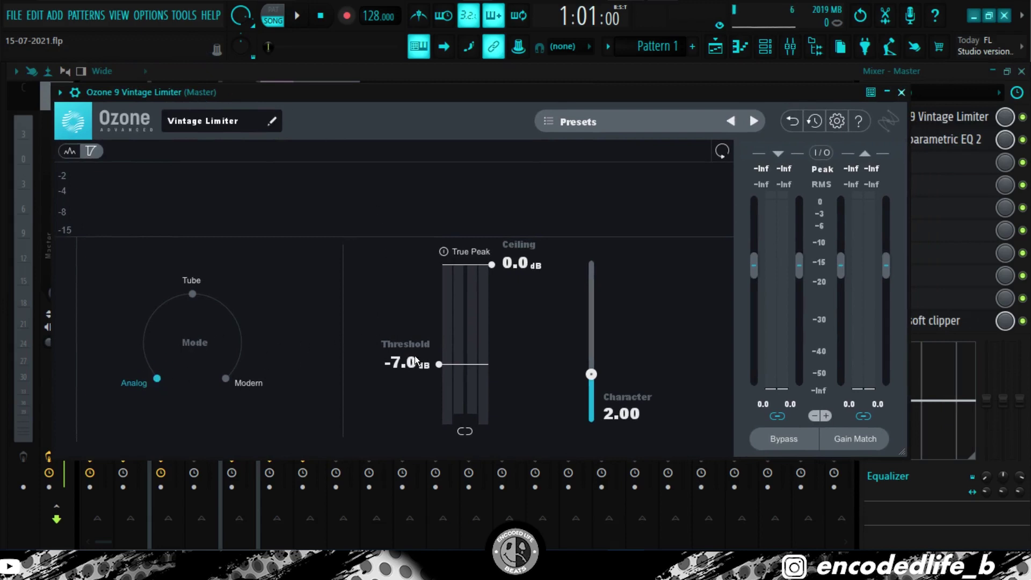
{"action": "left_click_drag", "start_coordinate": [411, 96], "coordinate": [505, 64]}
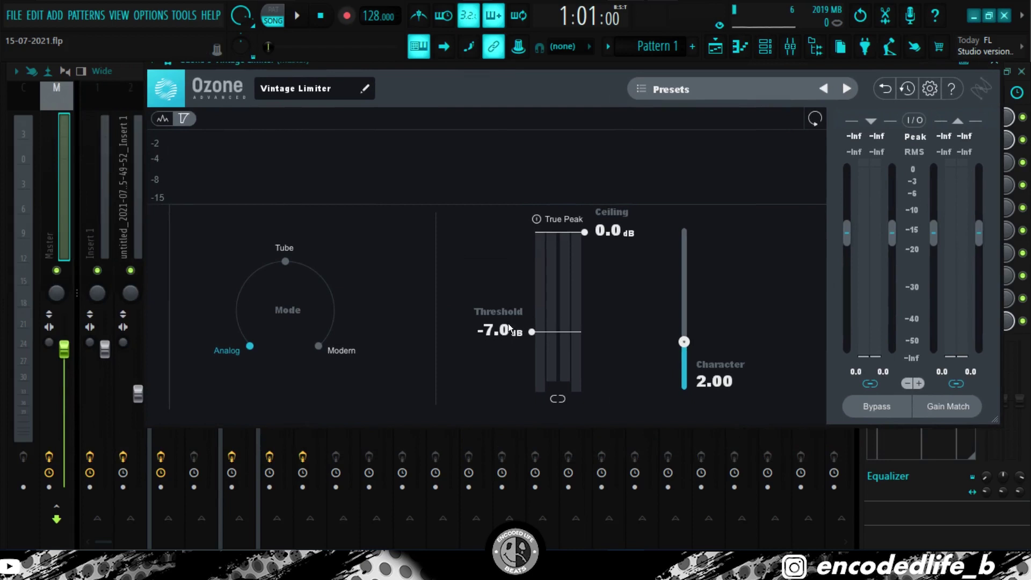
{"action": "left_click", "coordinate": [995, 61]}
Examine the Master track's Fruity parametric EQ 2 curve, and close the equalizer and the mixer to return to the playlist.
{"action": "left_click", "coordinate": [915, 140]}
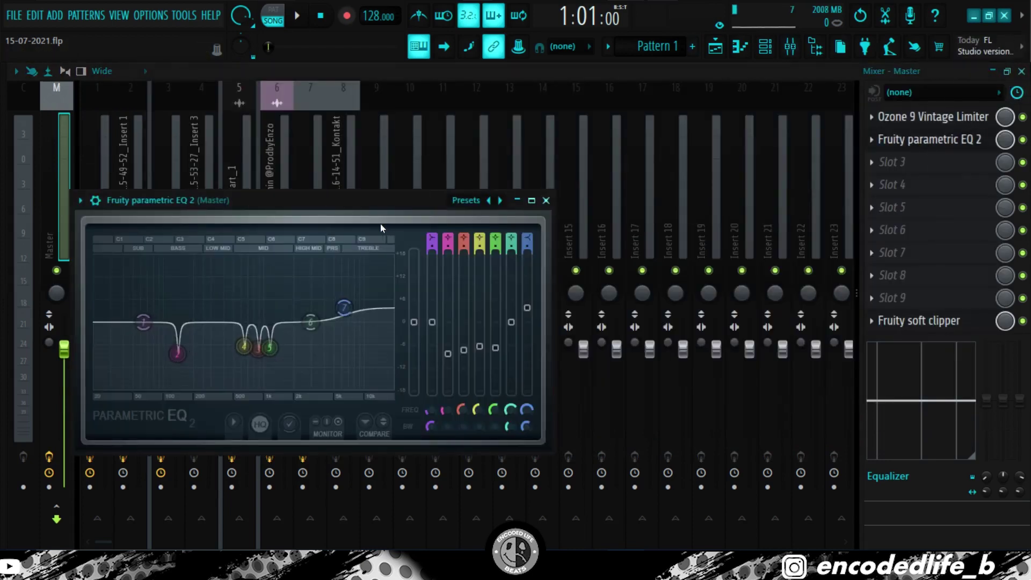
{"action": "left_click_drag", "start_coordinate": [304, 203], "coordinate": [422, 138]}
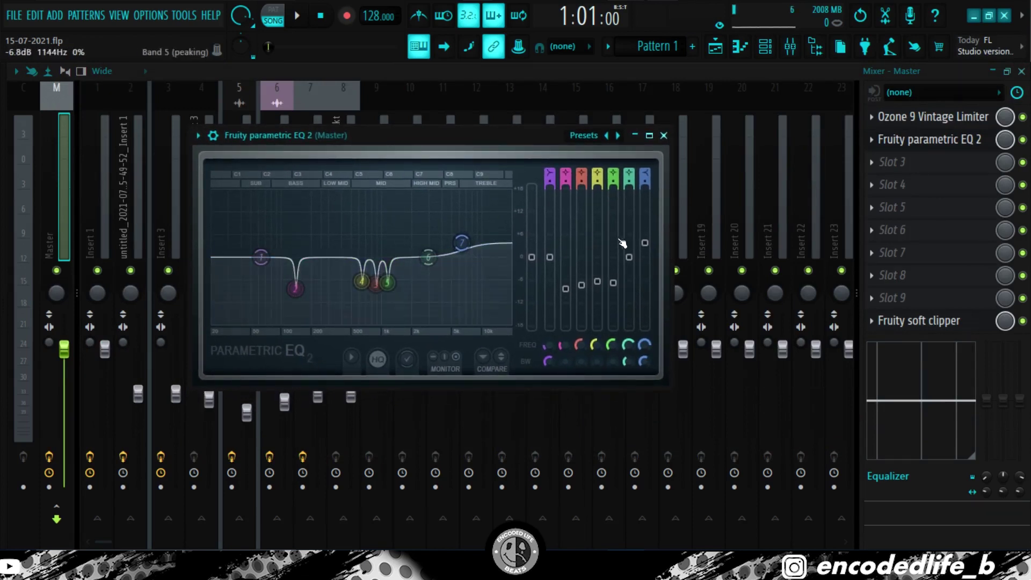
{"action": "left_click", "coordinate": [665, 136]}
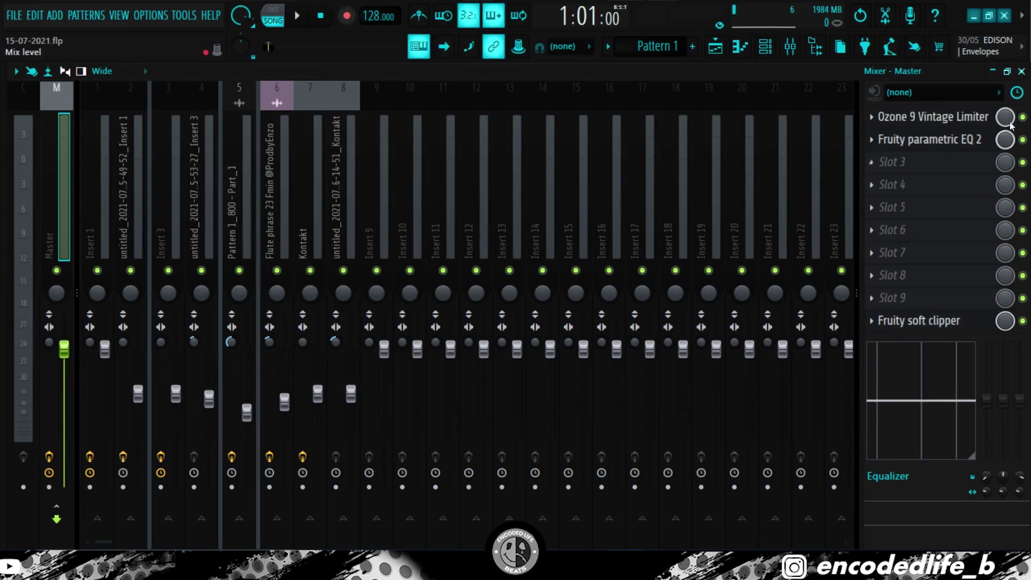
{"action": "left_click", "coordinate": [1022, 72]}
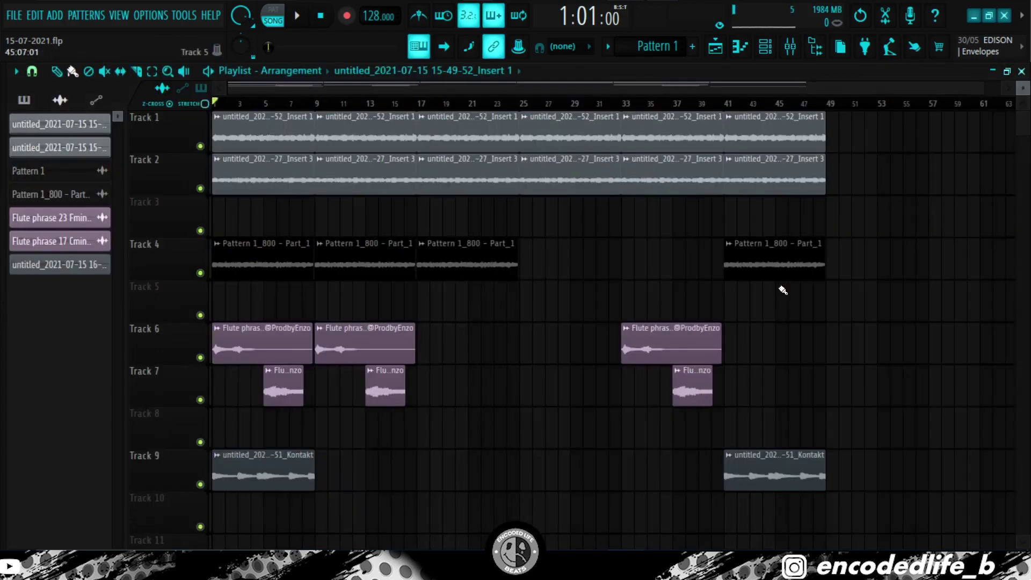